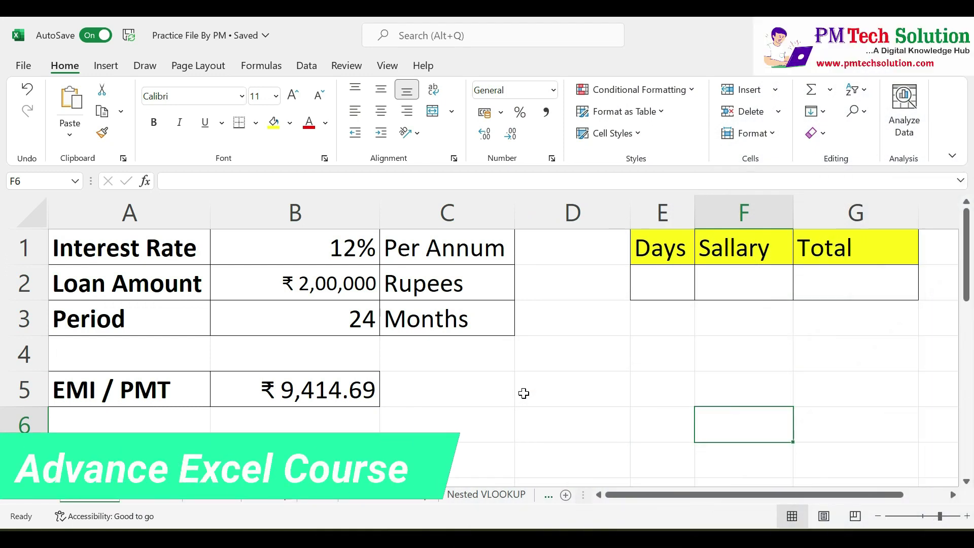
# Step: On the Data tab, show the What-If Analysis list with Scenario Manager, Goal Seek and Data Table
pyautogui.click(308, 65)
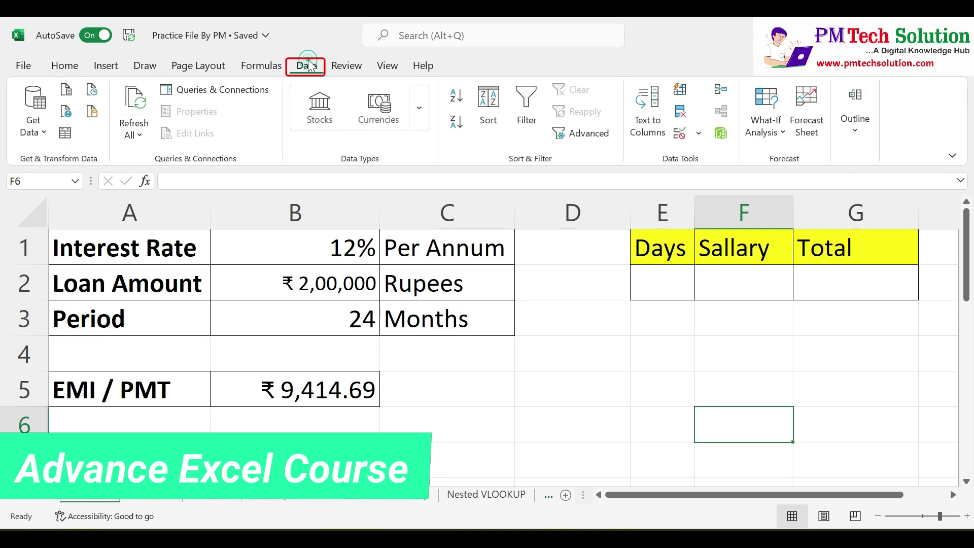
pyautogui.click(779, 132)
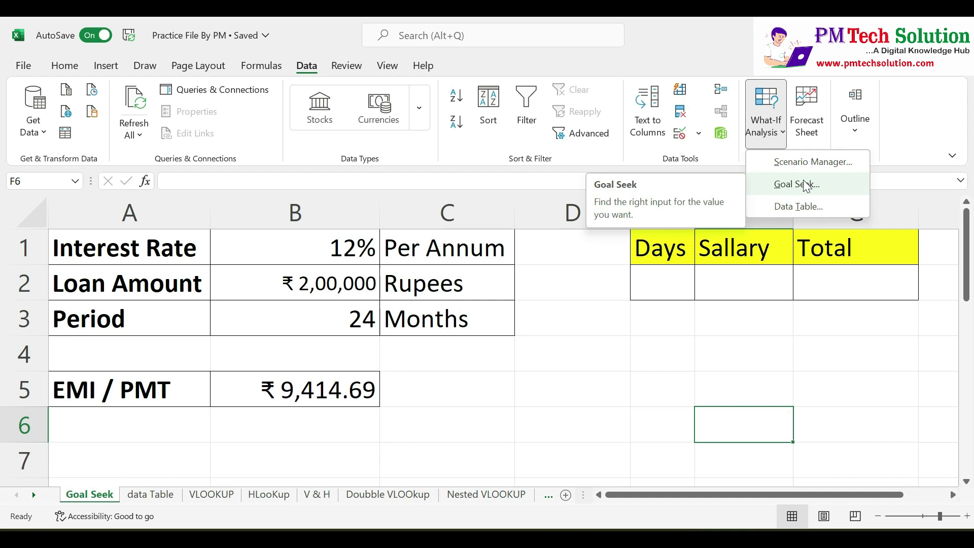
# Step: Enter 30 as Days in E2 and 300 as Sallary in F2
pyautogui.click(594, 269)
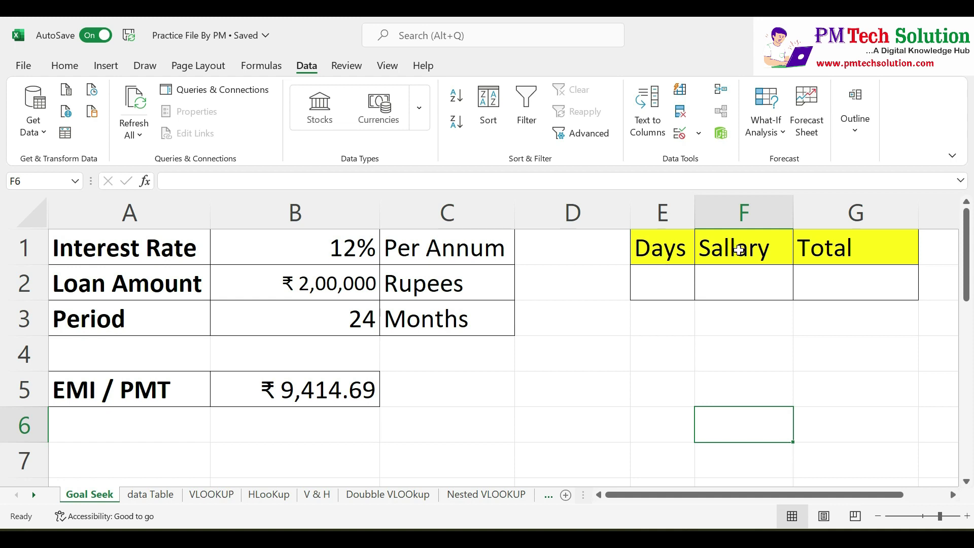
pyautogui.click(679, 287)
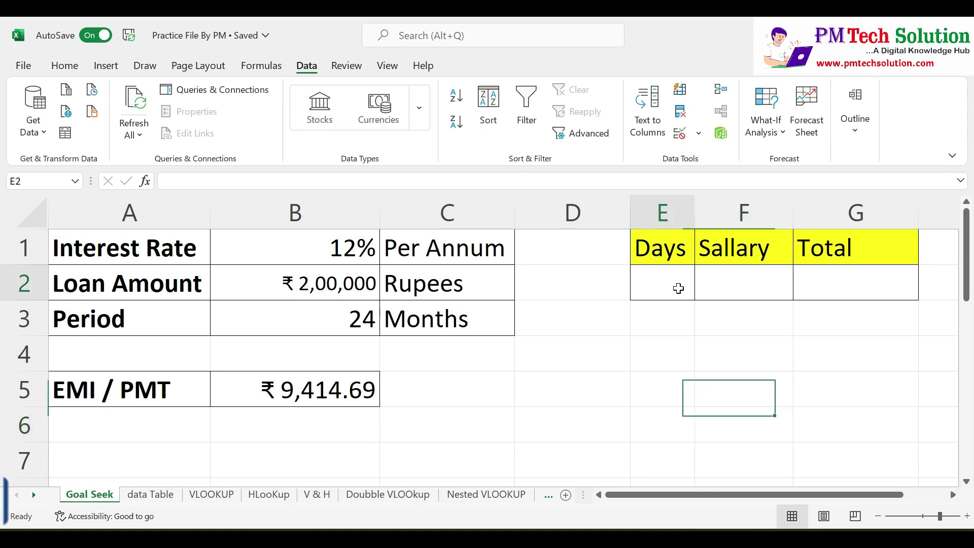
pyautogui.write('30')
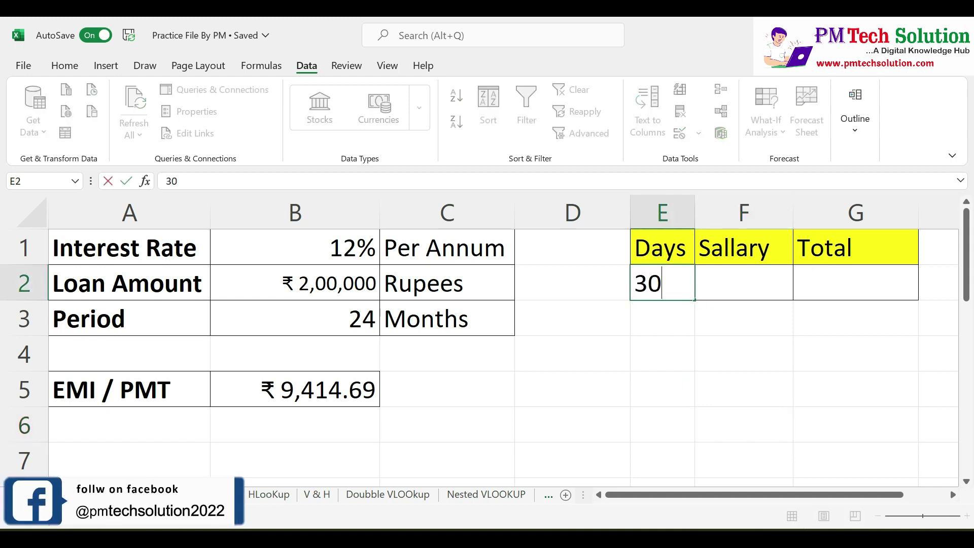
pyautogui.click(731, 289)
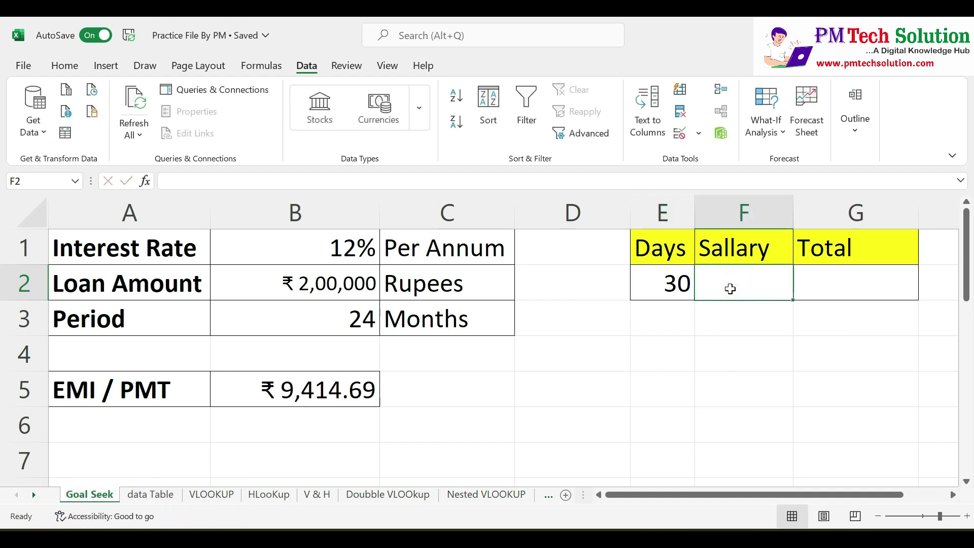
pyautogui.write('300')
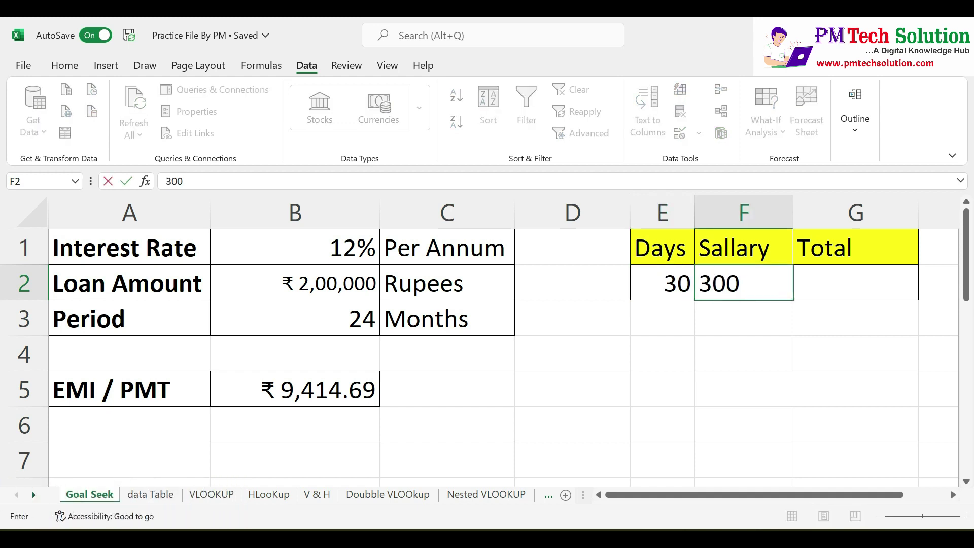
# Step: Give Total in G2 the formula =E2*F2, showing ₹9,000
pyautogui.click(857, 289)
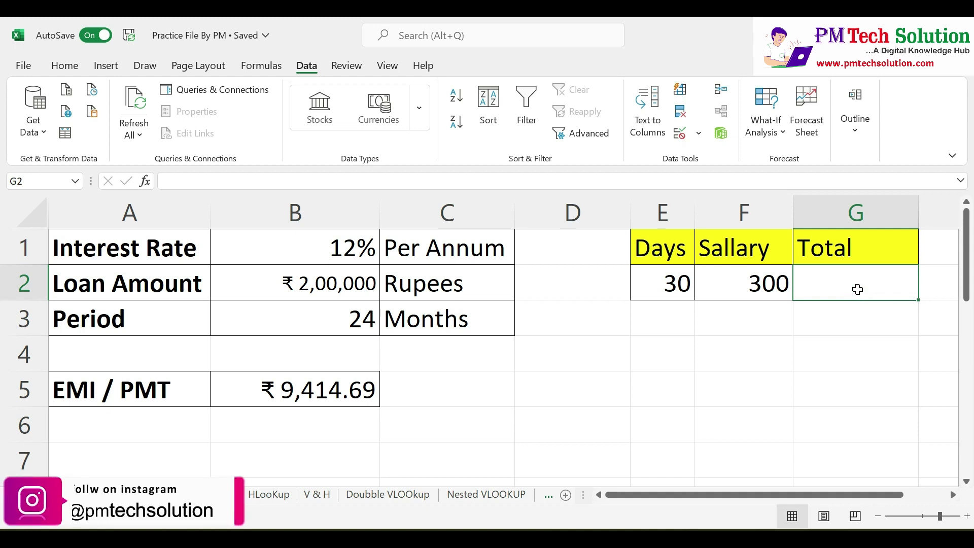
pyautogui.write('=')
pyautogui.click(669, 282)
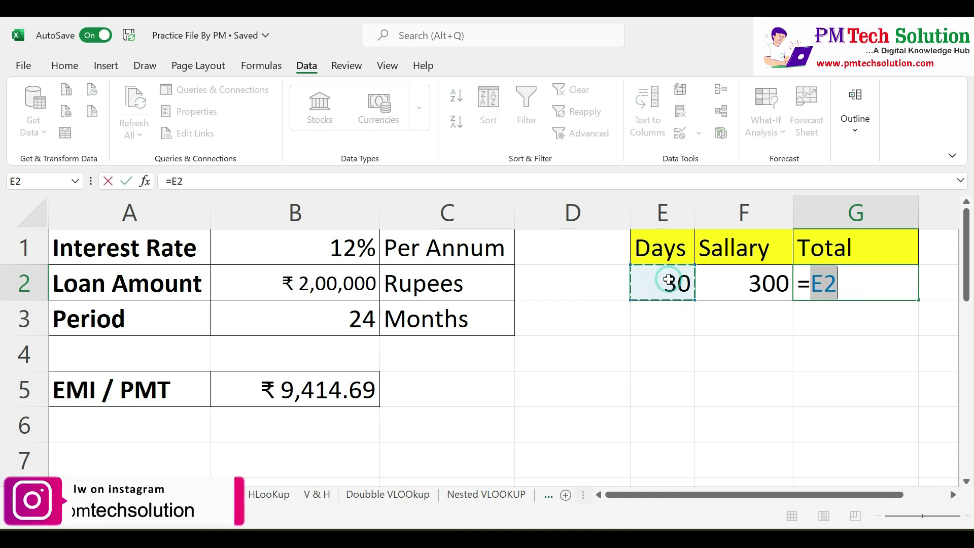
pyautogui.write('*')
pyautogui.click(726, 277)
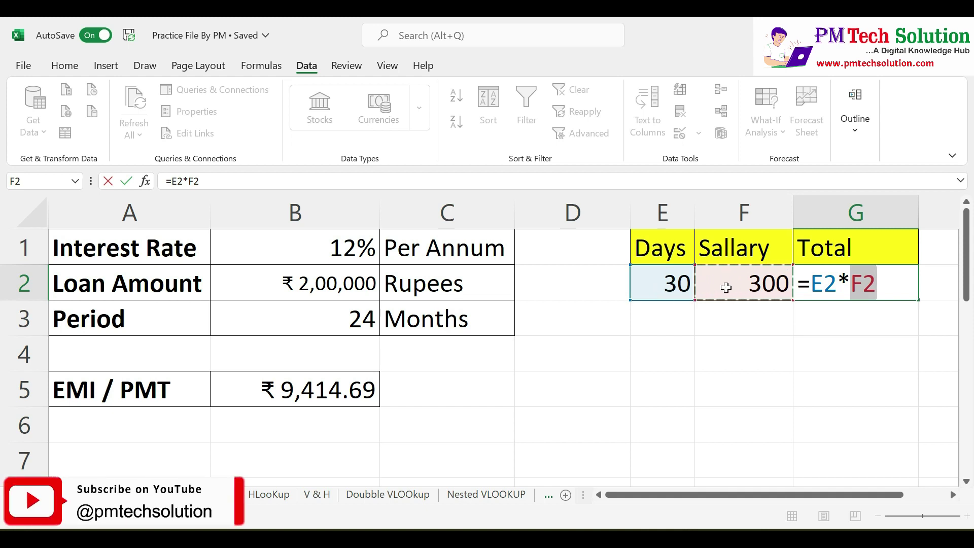
pyautogui.press('Return')
pyautogui.click(863, 284)
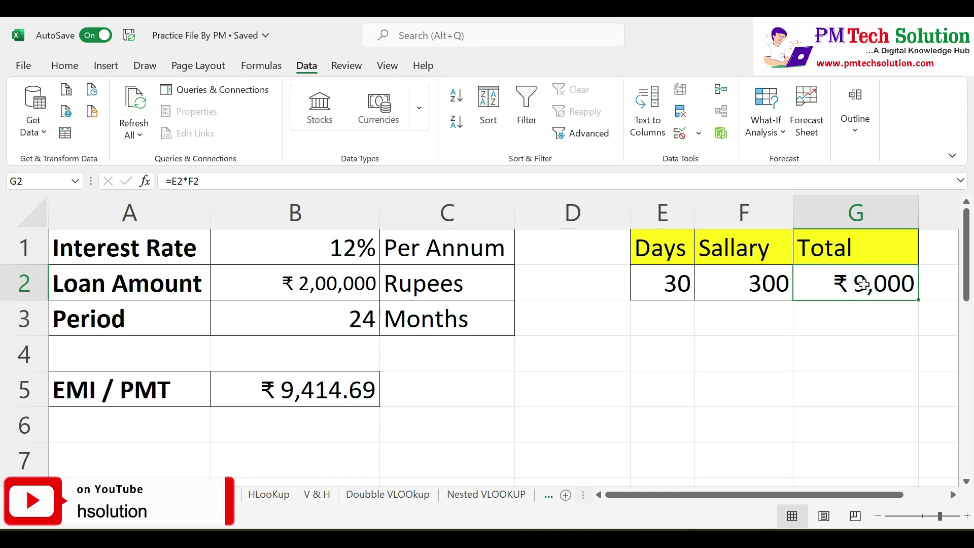
# Step: Review the Days, Sallary and Total cells, cancelling an accidental move of G2
pyautogui.click(680, 277)
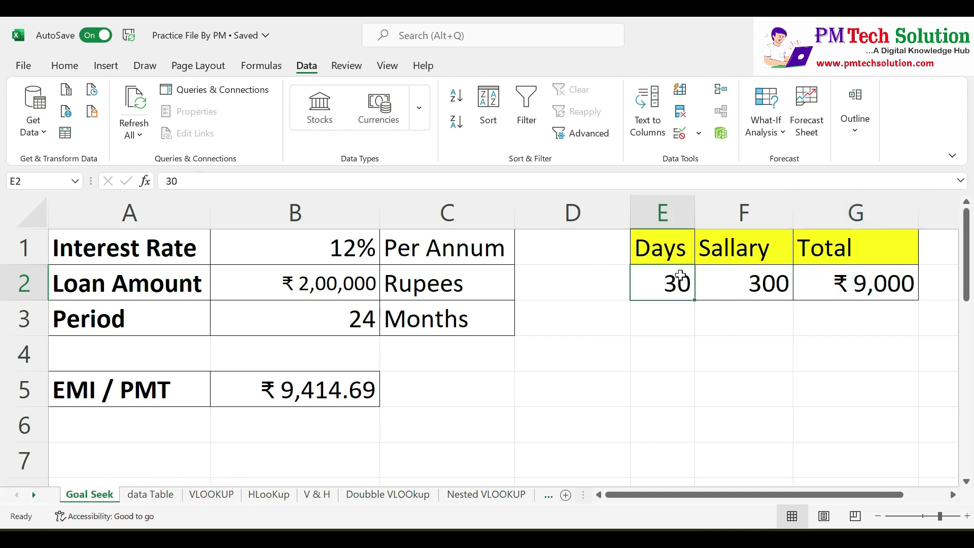
pyautogui.click(755, 280)
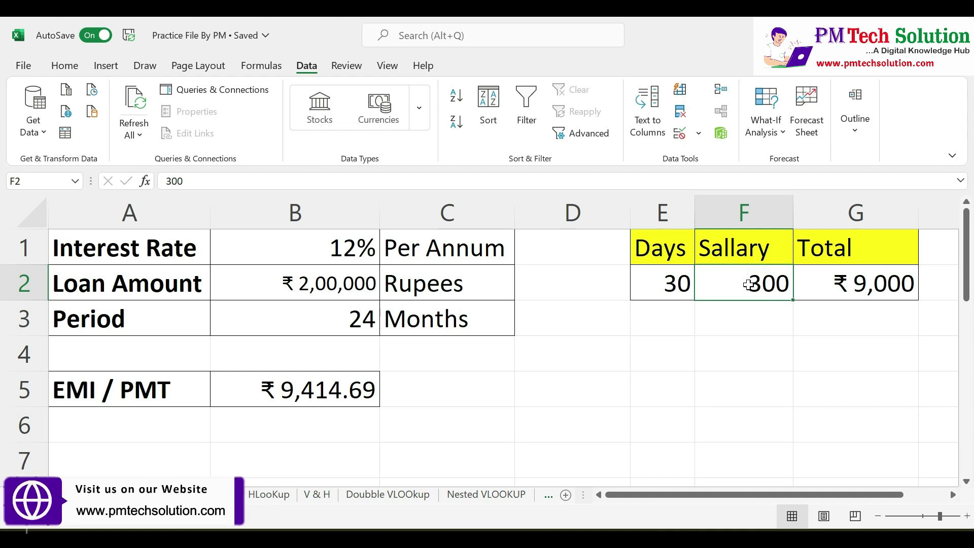
pyautogui.click(843, 283)
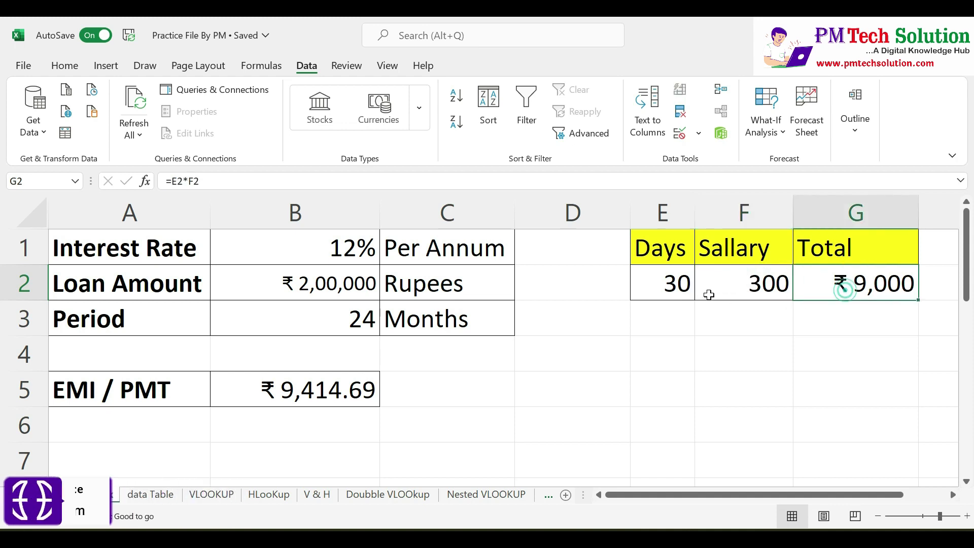
pyautogui.moveTo(797, 284); pyautogui.dragTo(670, 285)
pyautogui.press('Escape')
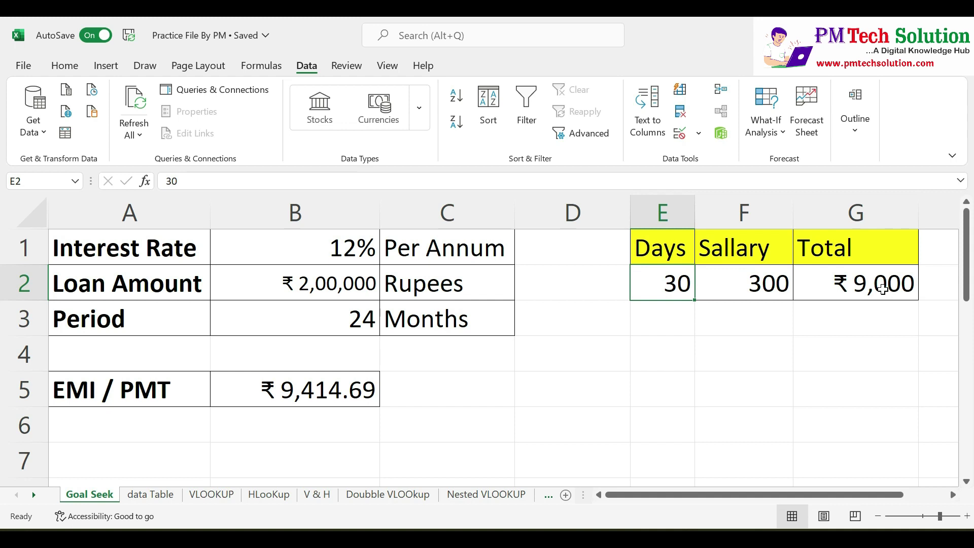
pyautogui.click(883, 289)
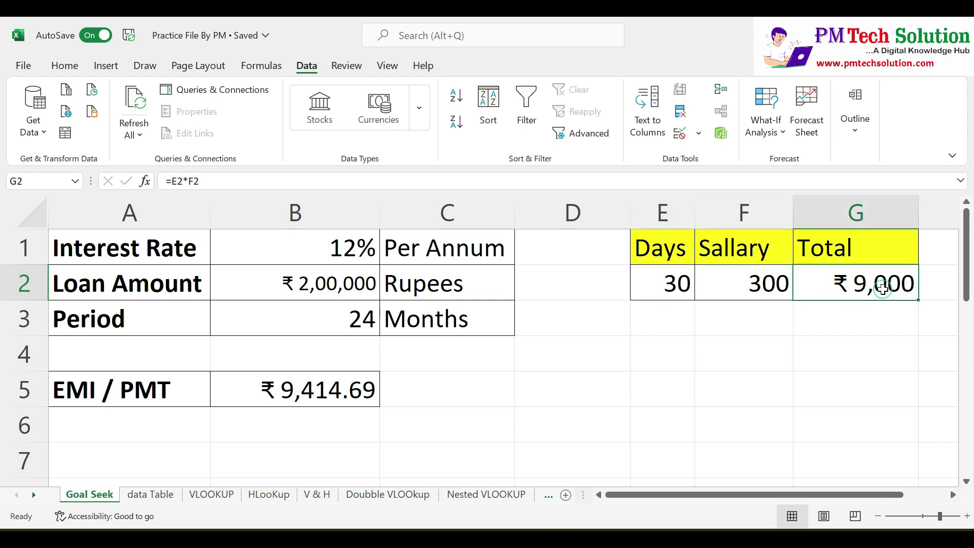
# Step: Change Days to 28 and Sallary to 500 so Total becomes ₹14,000
pyautogui.click(675, 285)
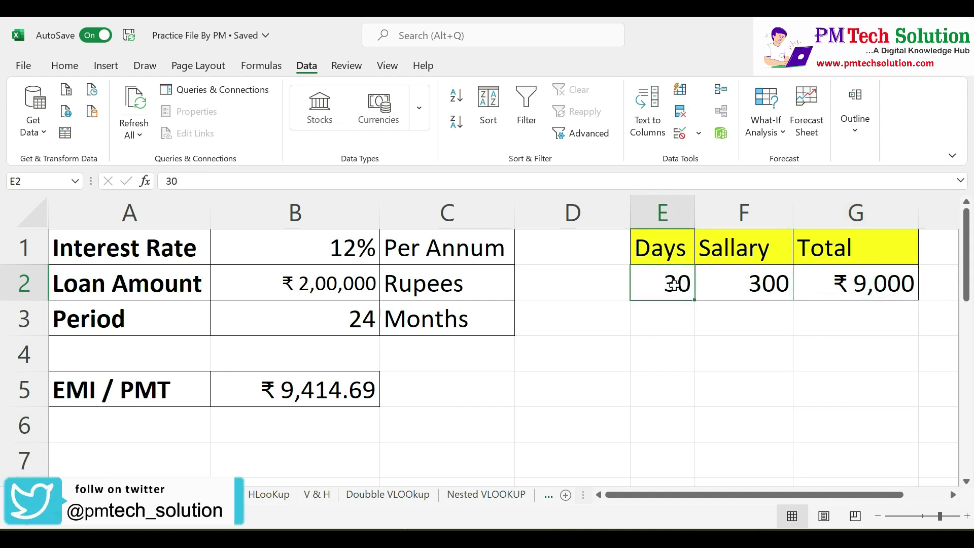
pyautogui.write('28')
pyautogui.press('Return')
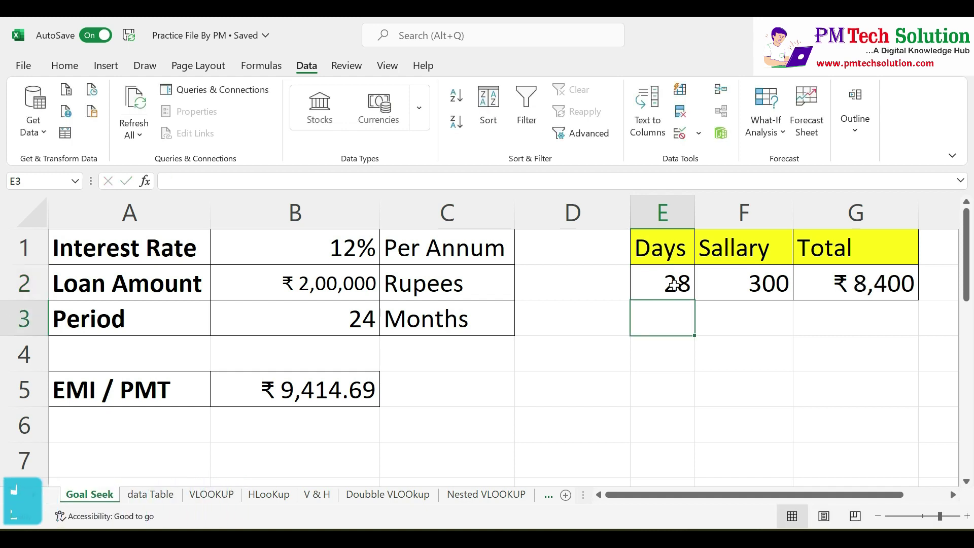
pyautogui.click(857, 282)
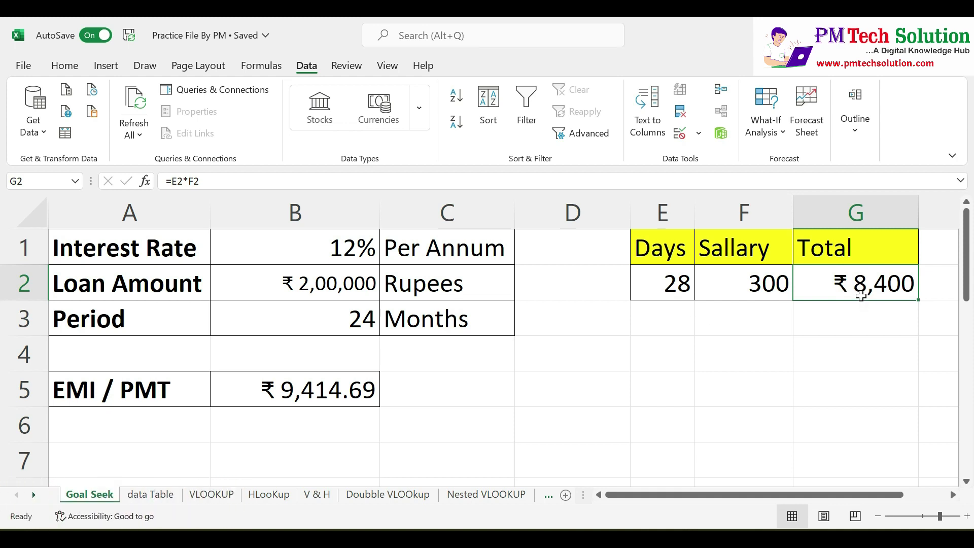
pyautogui.click(759, 290)
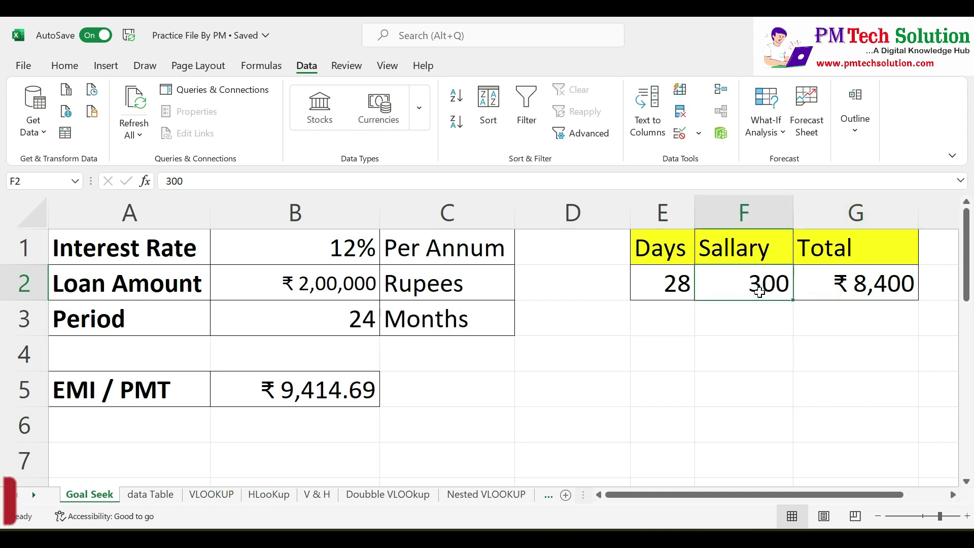
pyautogui.write('500')
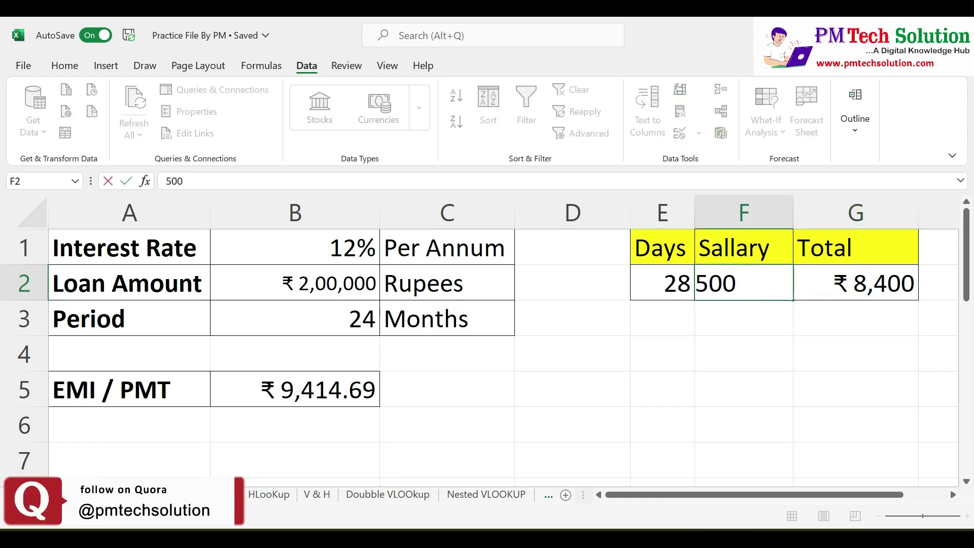
pyautogui.press('Return')
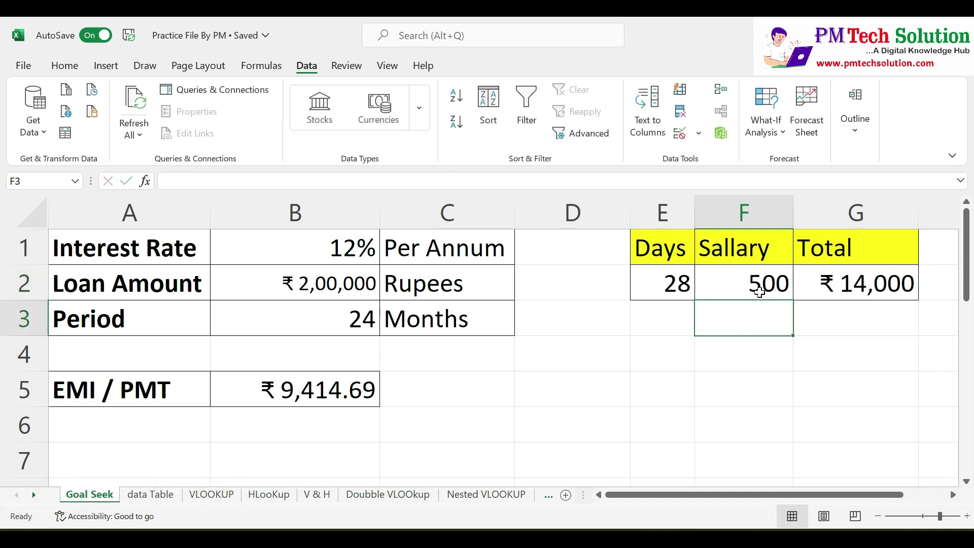
pyautogui.click(886, 290)
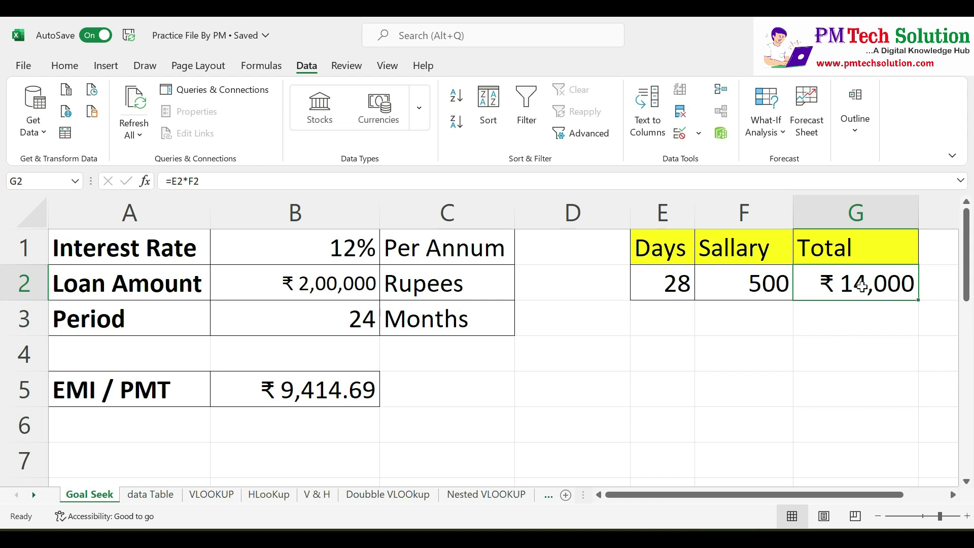
# Step: Overwrite the Total in G2 with a typed 15,000 instead of the formula
pyautogui.write('15,000')
pyautogui.press('Return')
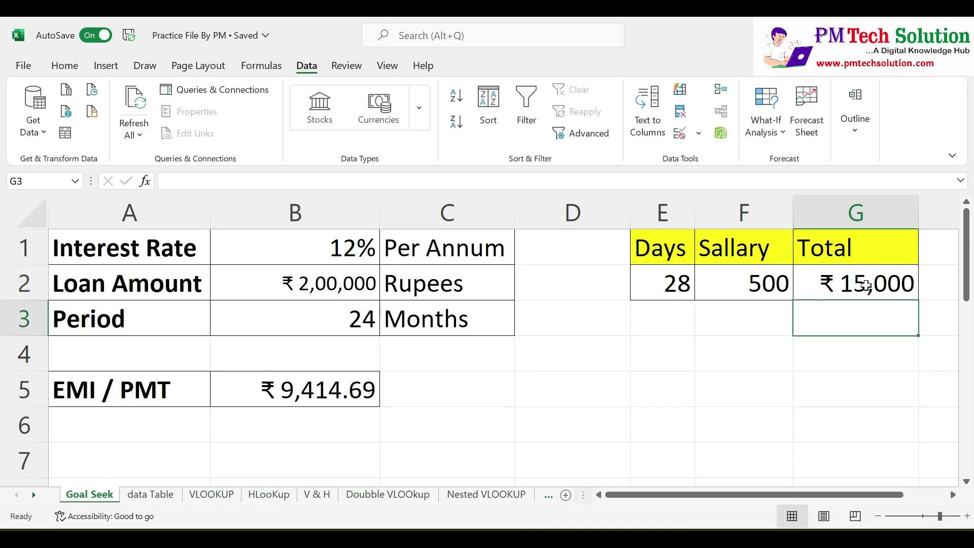
pyautogui.click(770, 283)
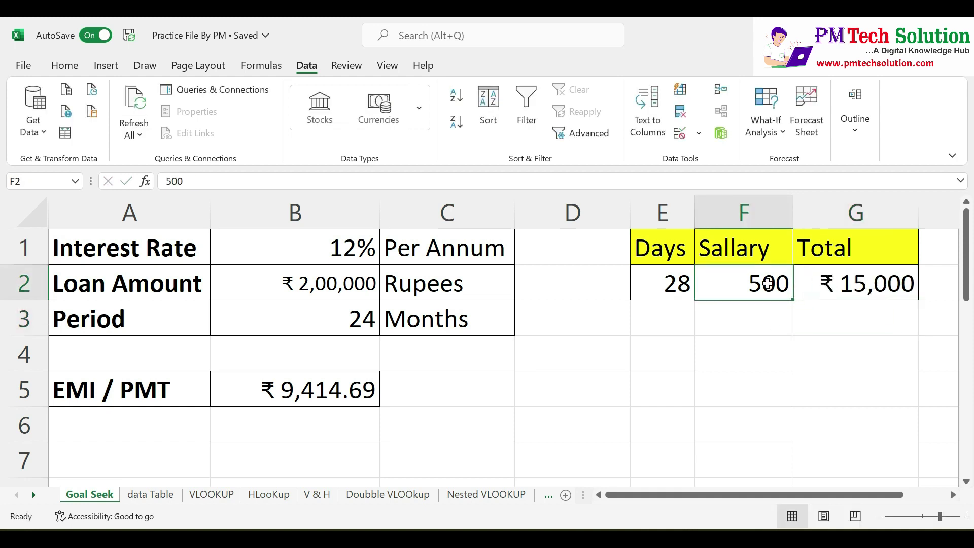
pyautogui.click(664, 296)
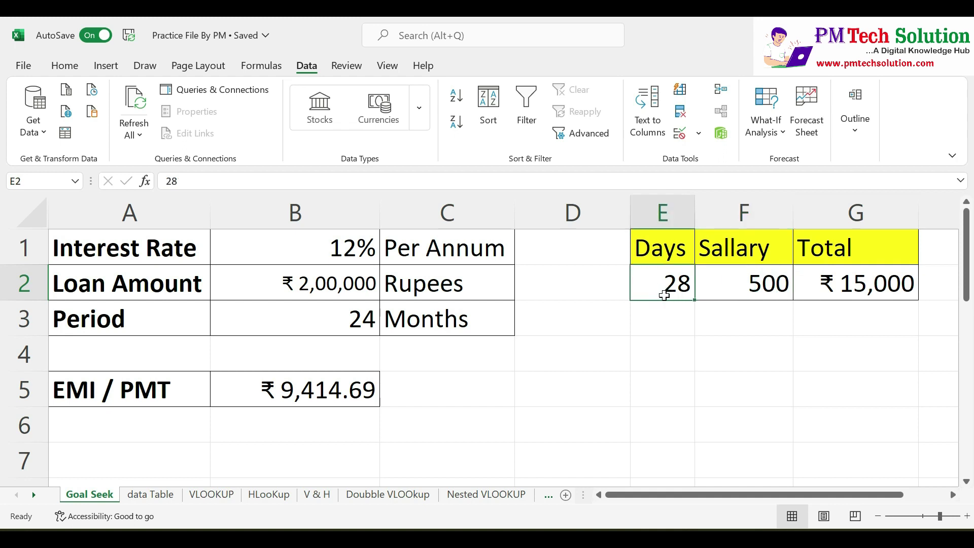
pyautogui.click(832, 299)
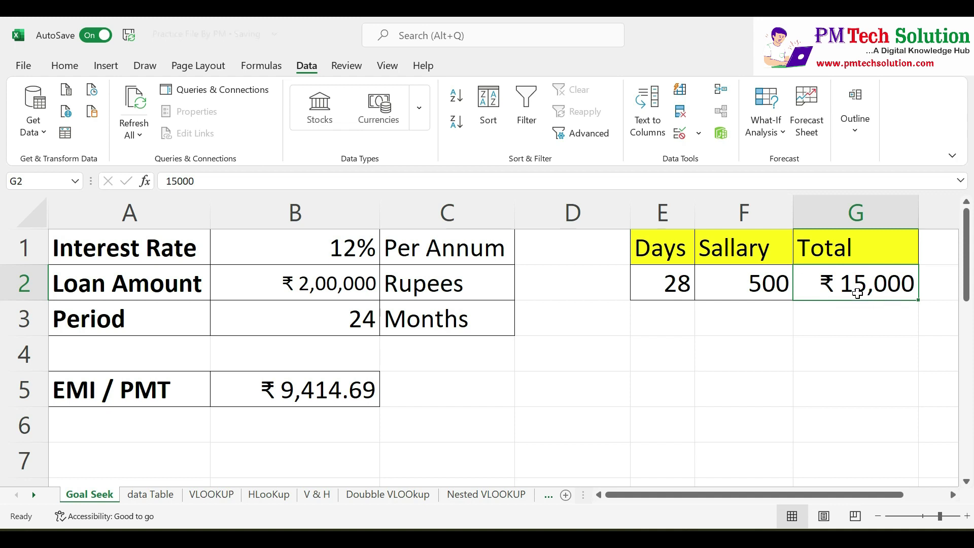
# Step: Walk through the Sallary, Days and Total cells to explain the example
pyautogui.click(777, 285)
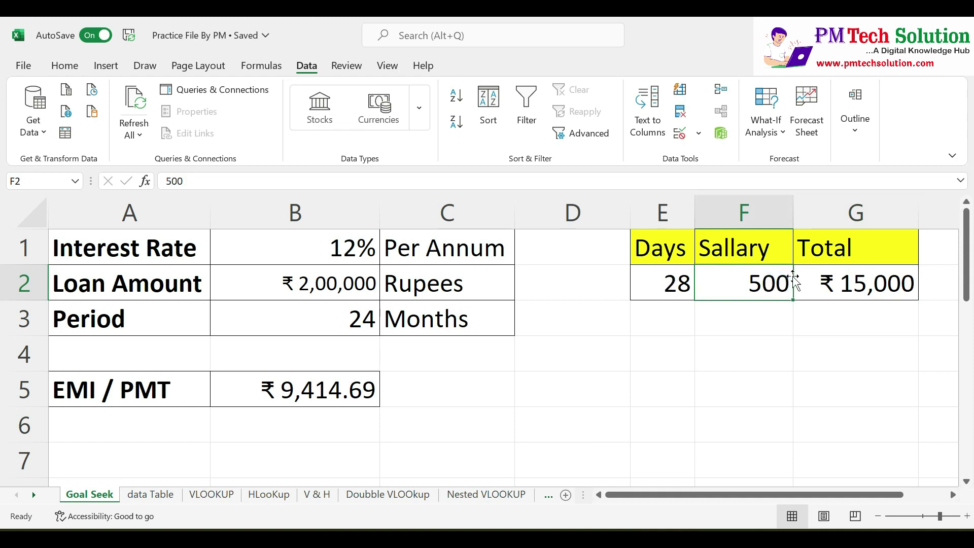
pyautogui.click(836, 290)
pyautogui.click(682, 290)
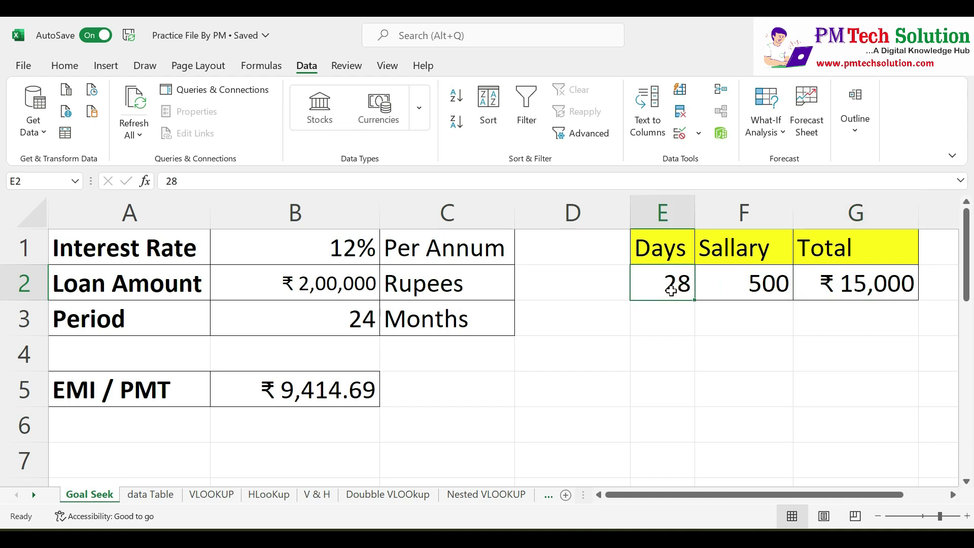
pyautogui.click(840, 280)
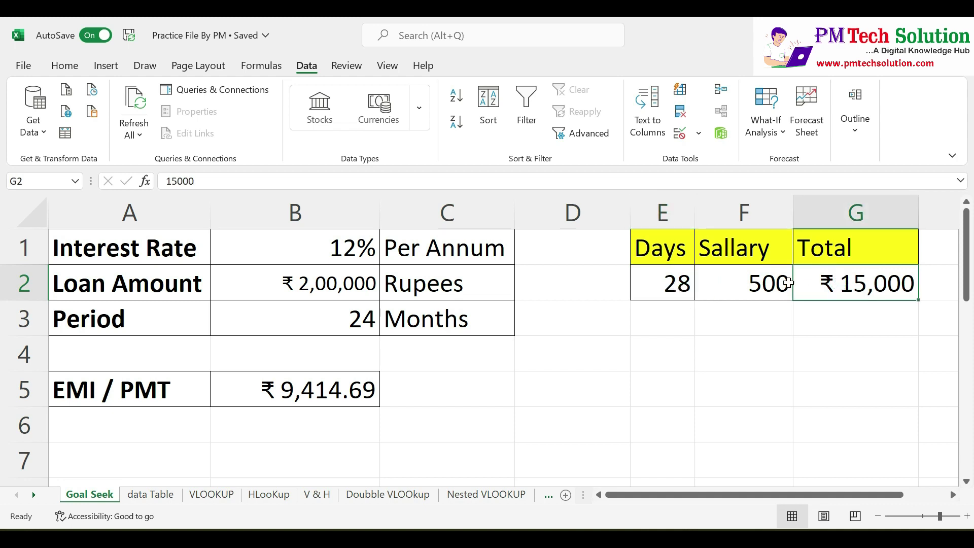
pyautogui.click(667, 283)
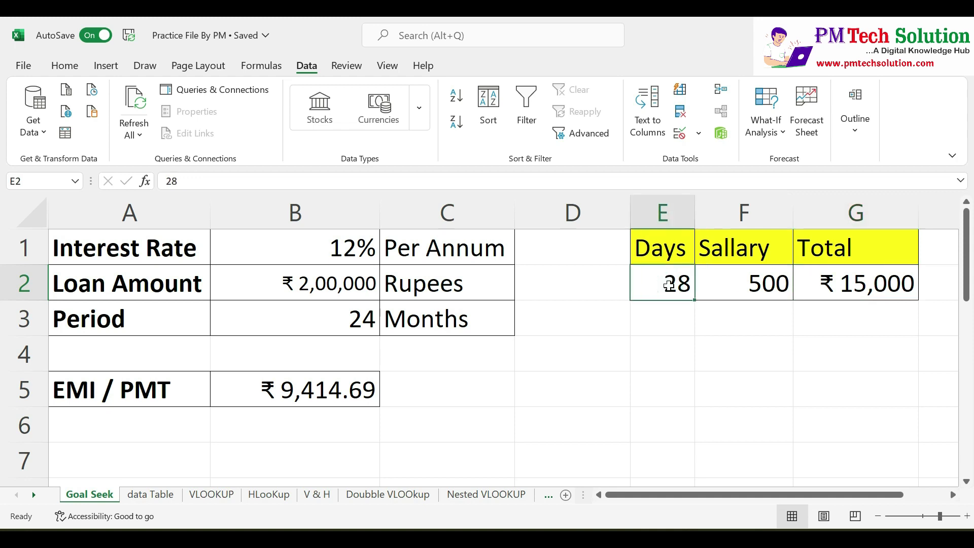
pyautogui.click(851, 299)
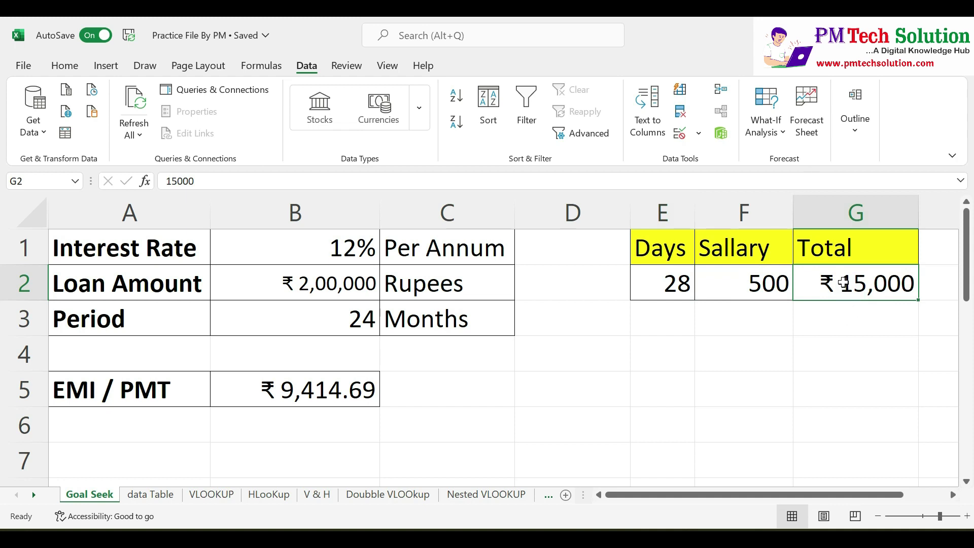
pyautogui.click(767, 122)
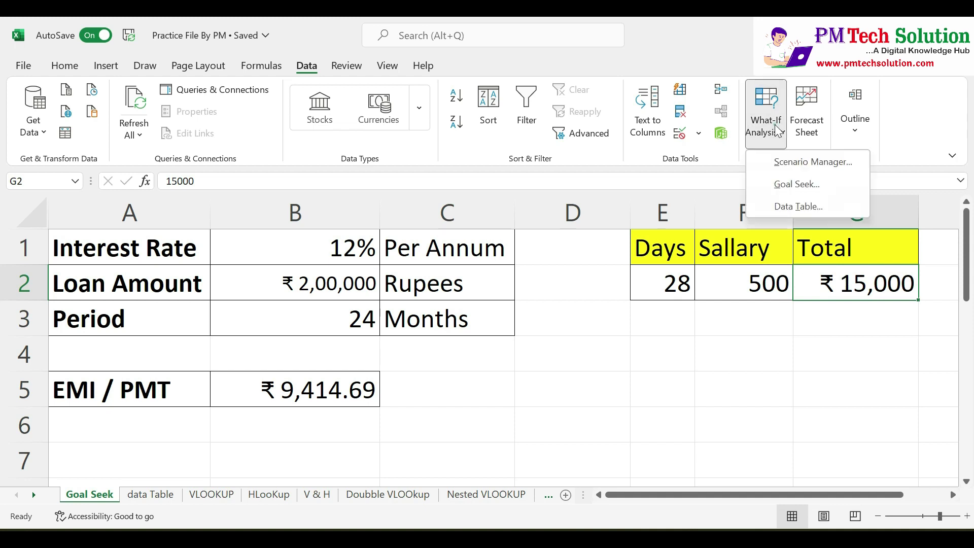
pyautogui.click(797, 184)
pyautogui.moveTo(515, 274); pyautogui.dragTo(511, 269)
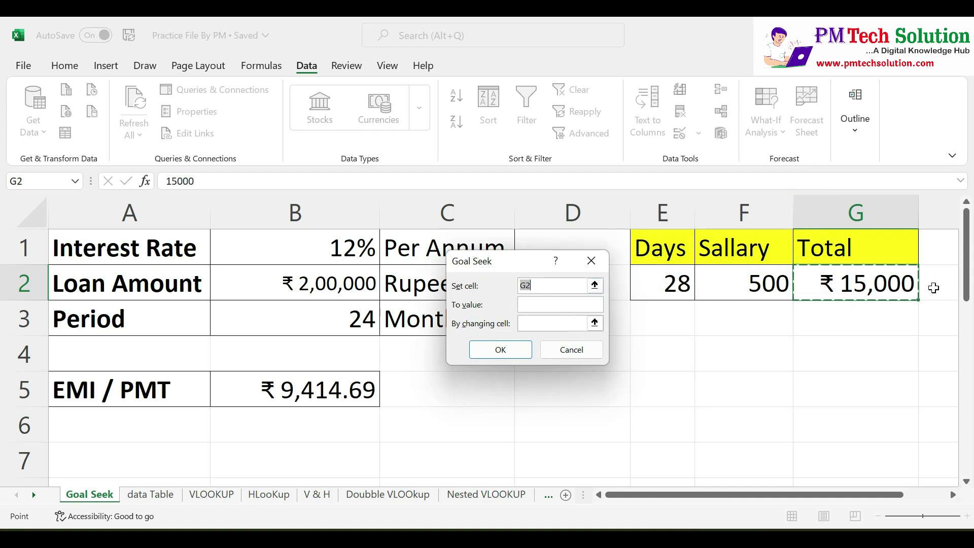
pyautogui.click(546, 284)
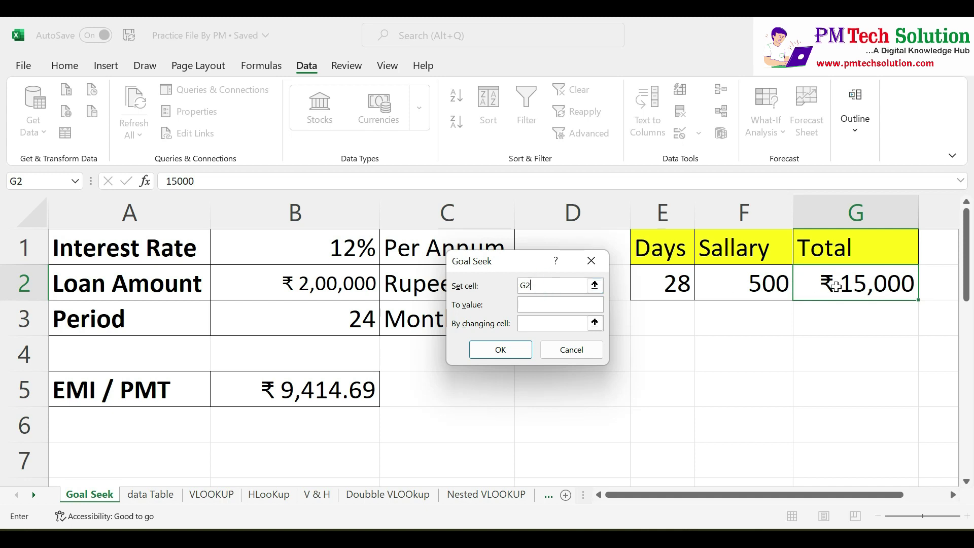
pyautogui.click(562, 306)
pyautogui.click(591, 260)
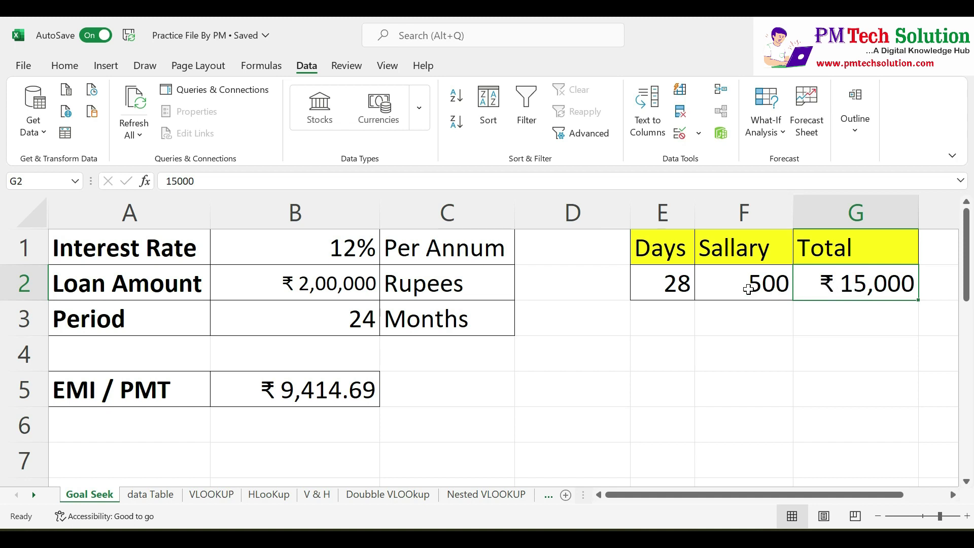
# Step: Restore G2 as the formula =E2*F2, showing ₹14,000 for 28 days at 500
pyautogui.write('5')
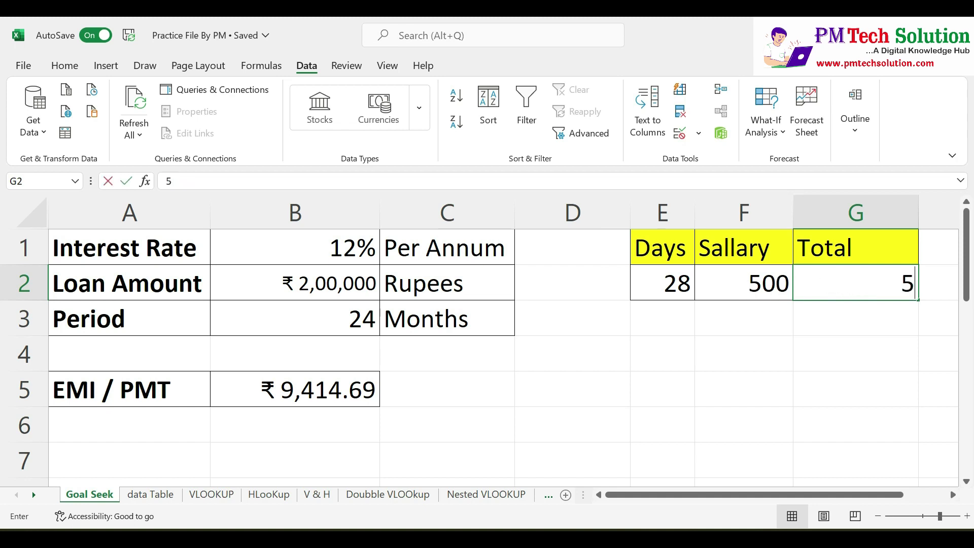
pyautogui.write('00')
pyautogui.press('BackSpace')
pyautogui.press('BackSpace')
pyautogui.press('BackSpace')
pyautogui.write('=')
pyautogui.click(667, 284)
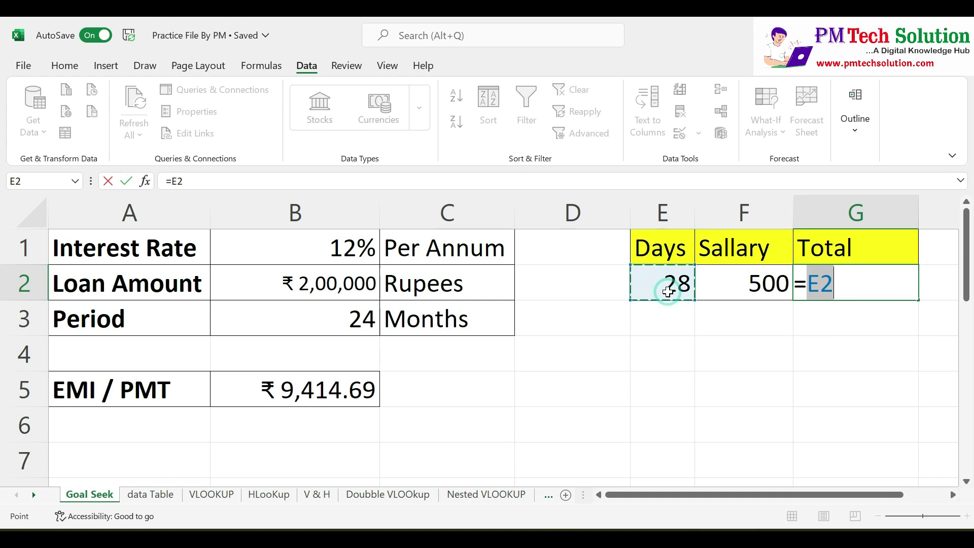
pyautogui.write('*')
pyautogui.click(731, 280)
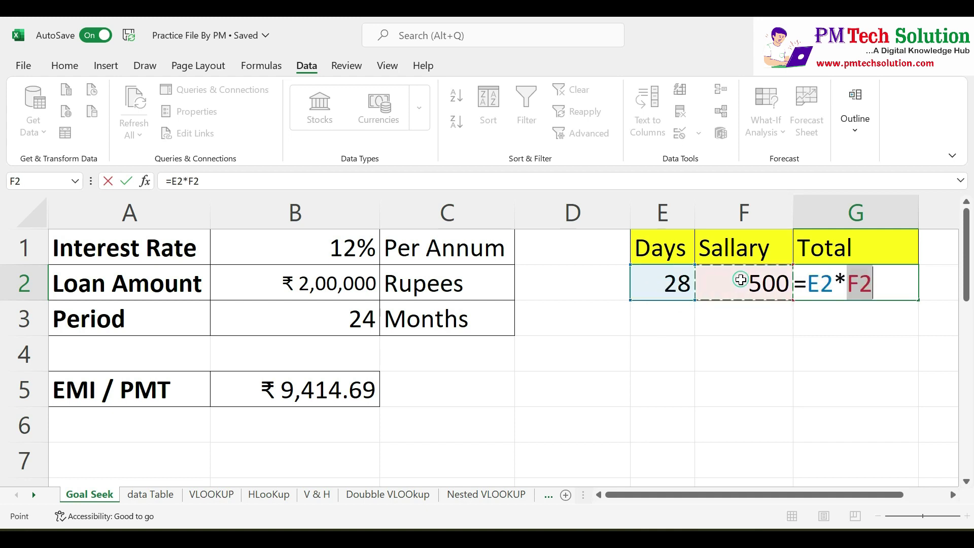
pyautogui.press('Return')
pyautogui.click(848, 285)
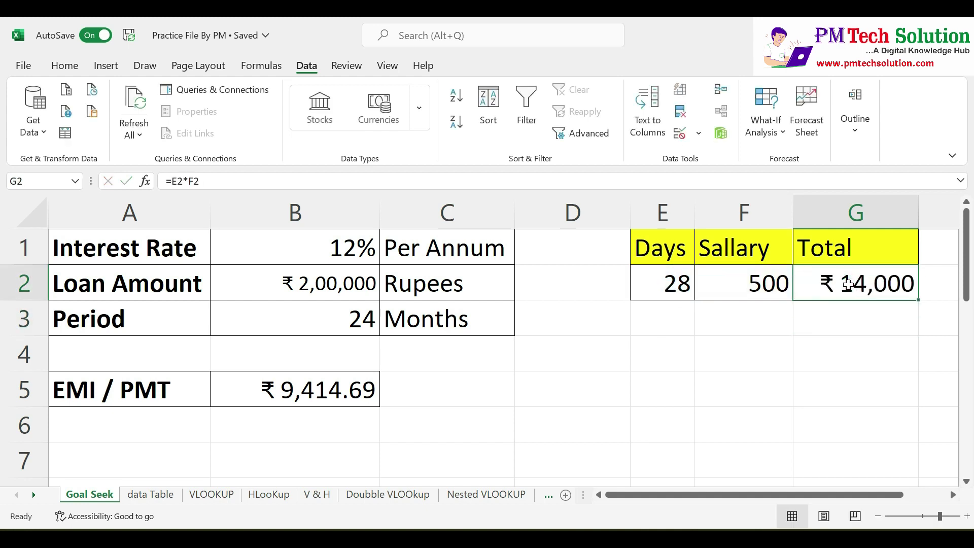
# Step: Goal-seek G2 to 15000 by changing E2, accepting Days of 30
pyautogui.click(767, 122)
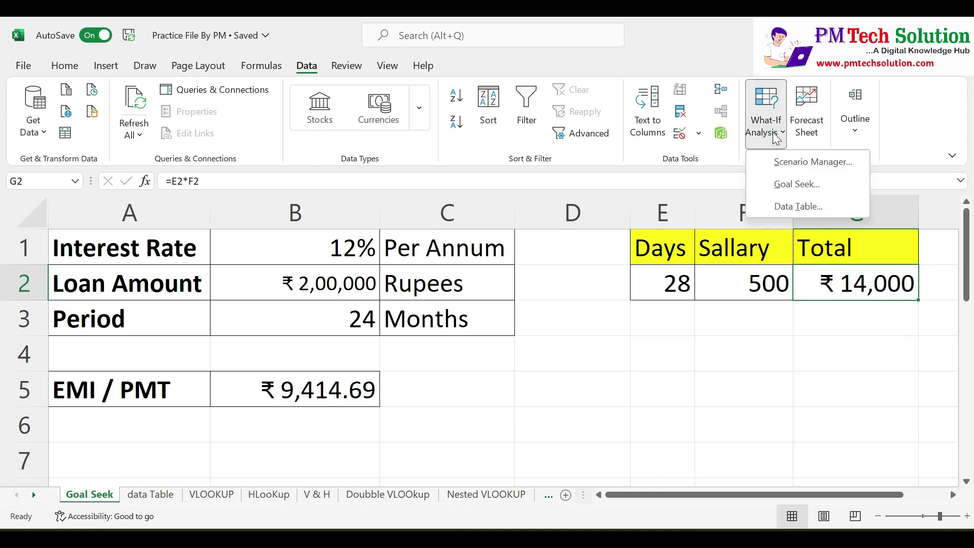
pyautogui.click(795, 184)
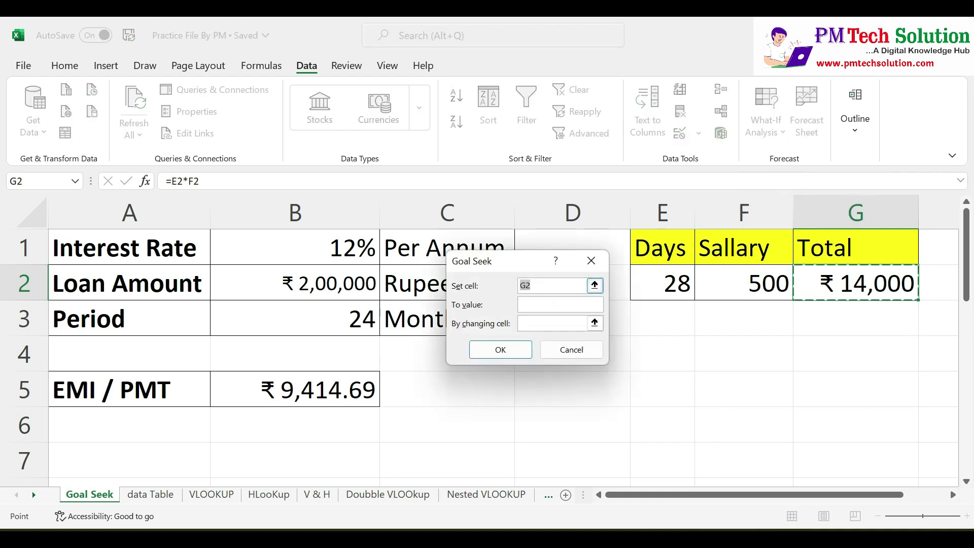
pyautogui.click(543, 302)
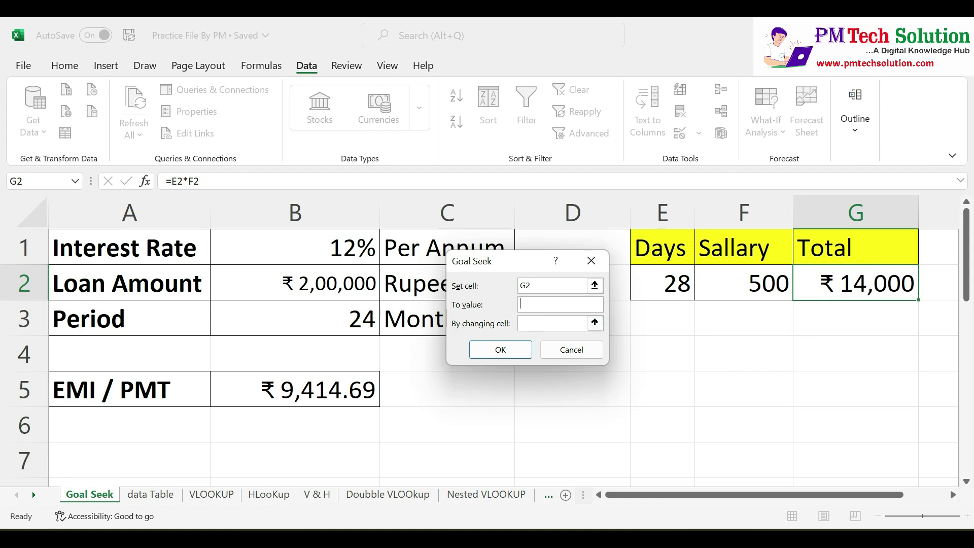
pyautogui.write('15000')
pyautogui.click(671, 285)
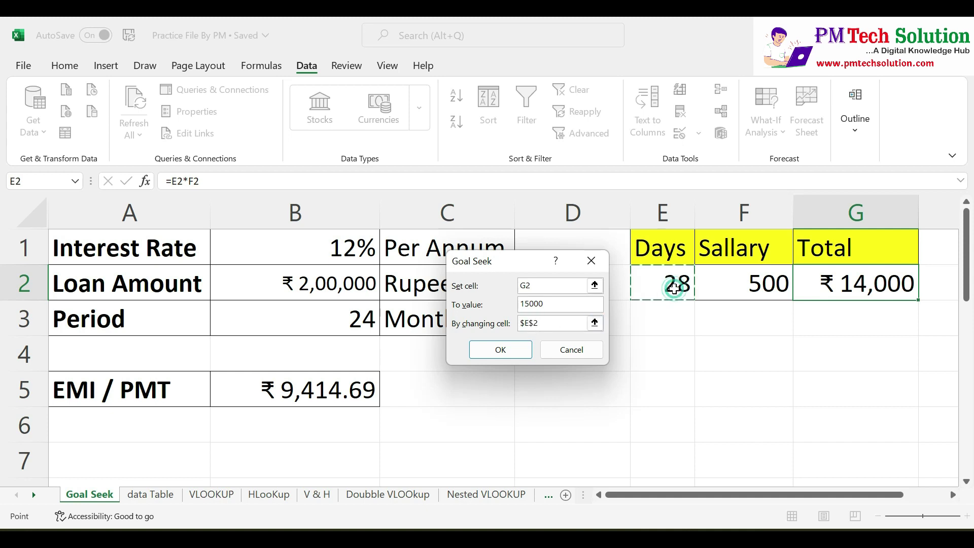
pyautogui.click(513, 350)
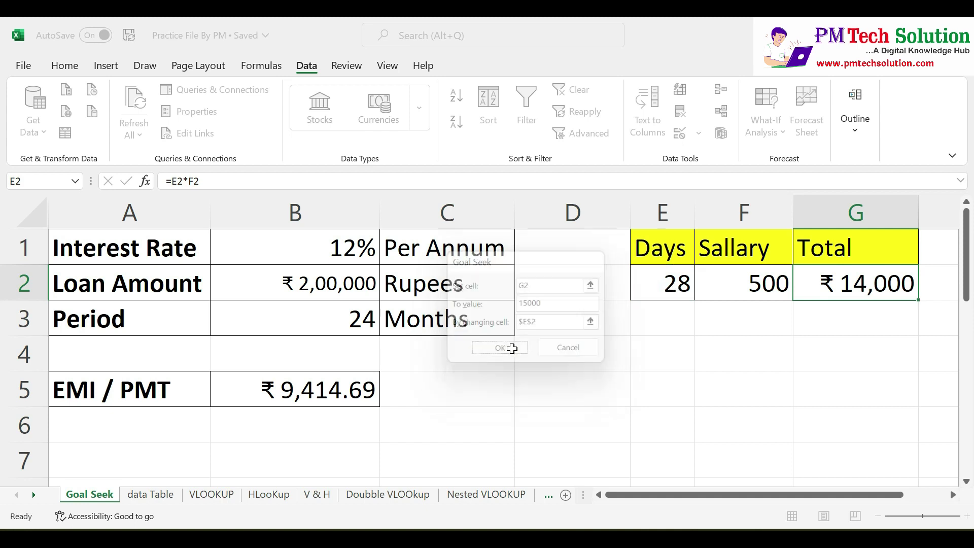
pyautogui.moveTo(550, 257); pyautogui.dragTo(848, 354)
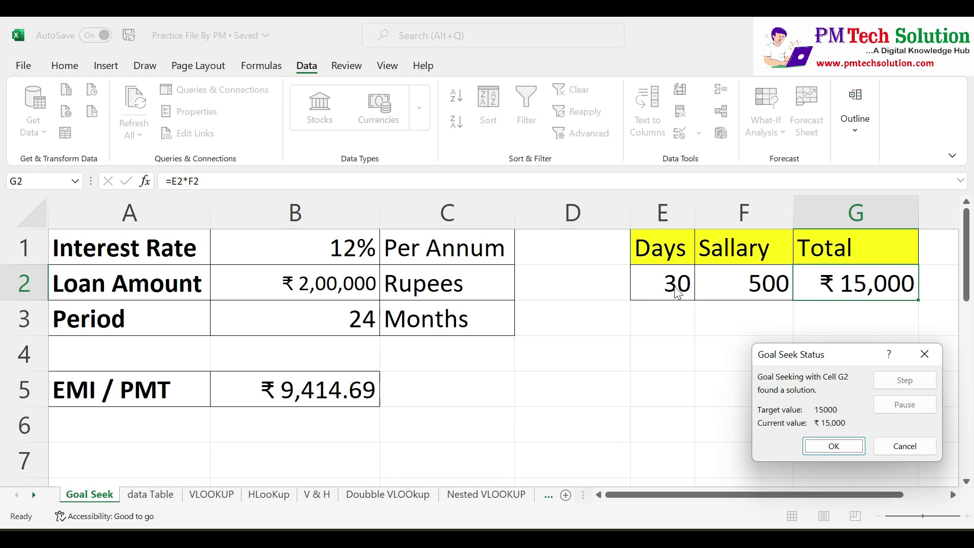
pyautogui.moveTo(792, 355); pyautogui.dragTo(796, 323)
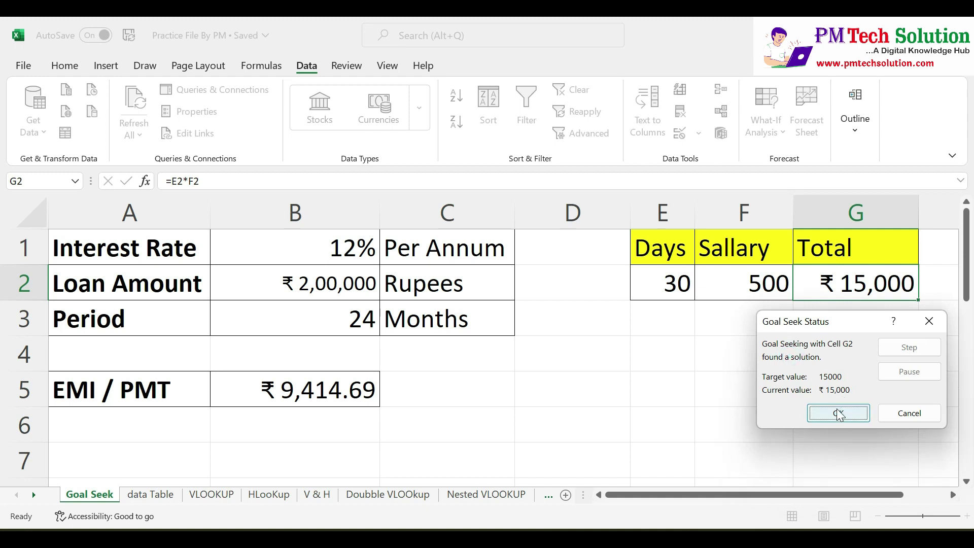
pyautogui.click(856, 413)
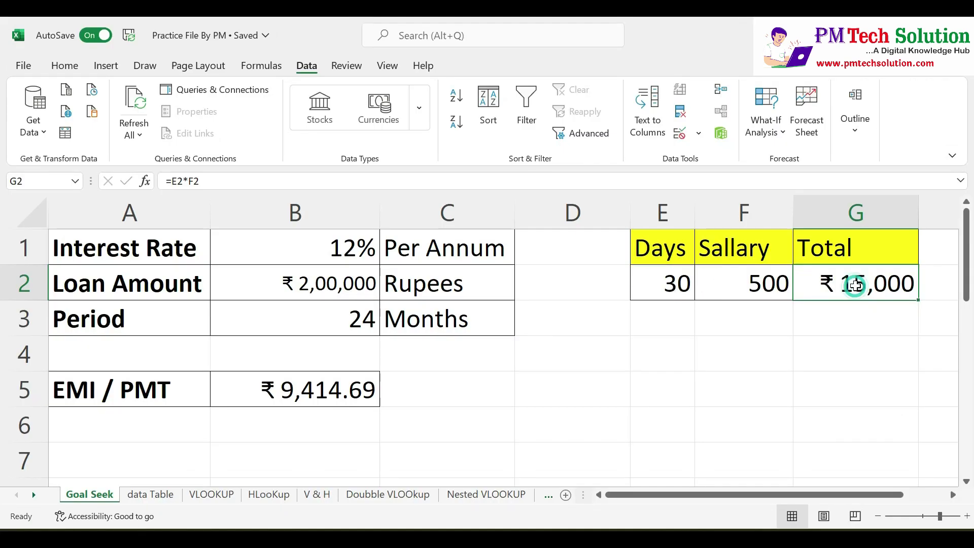
# Step: Goal-seek G2 to 16000 by changing E2, which gives 32 days
pyautogui.click(772, 142)
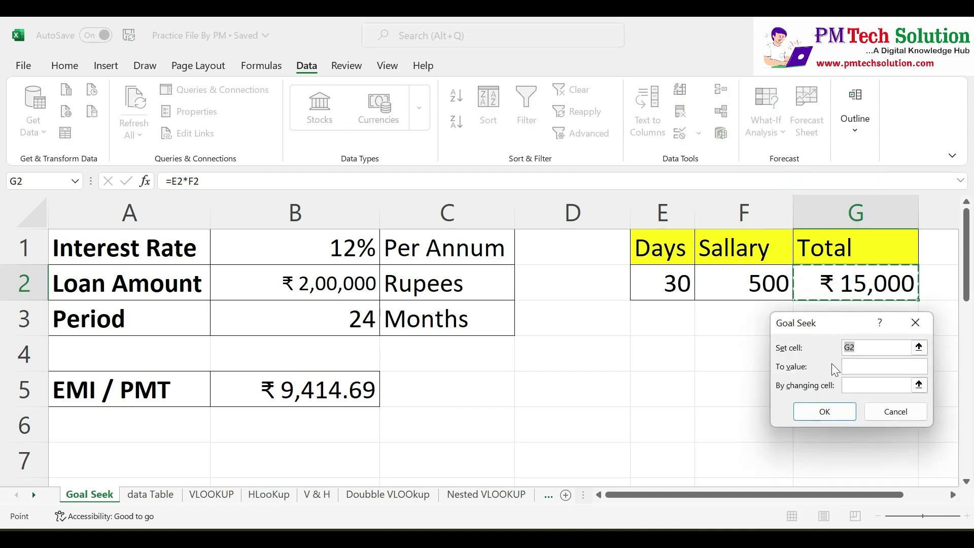
pyautogui.click(856, 366)
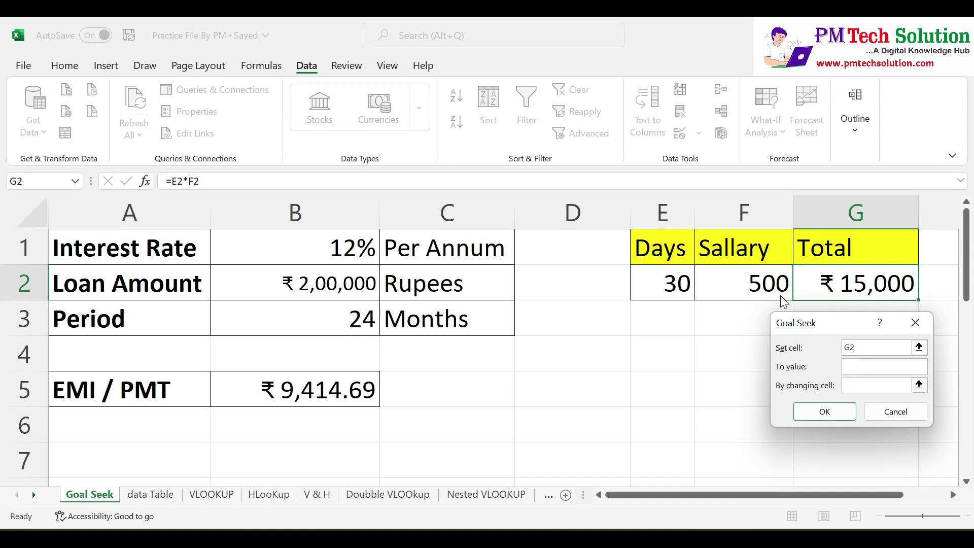
pyautogui.write('16000')
pyautogui.click(675, 290)
pyautogui.click(796, 412)
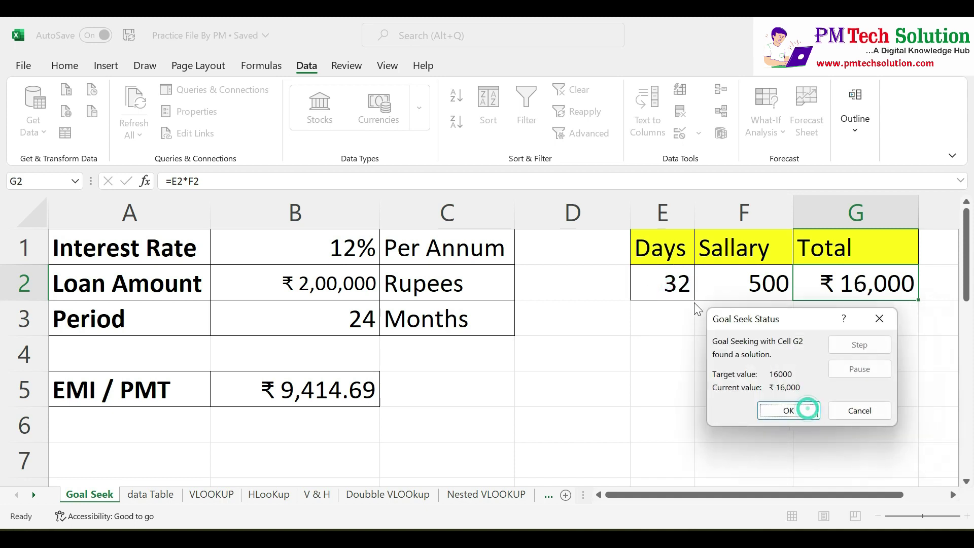
# Step: Discard the 16000 result and set a new Goal Seek target of 17000, changing F2
pyautogui.click(851, 413)
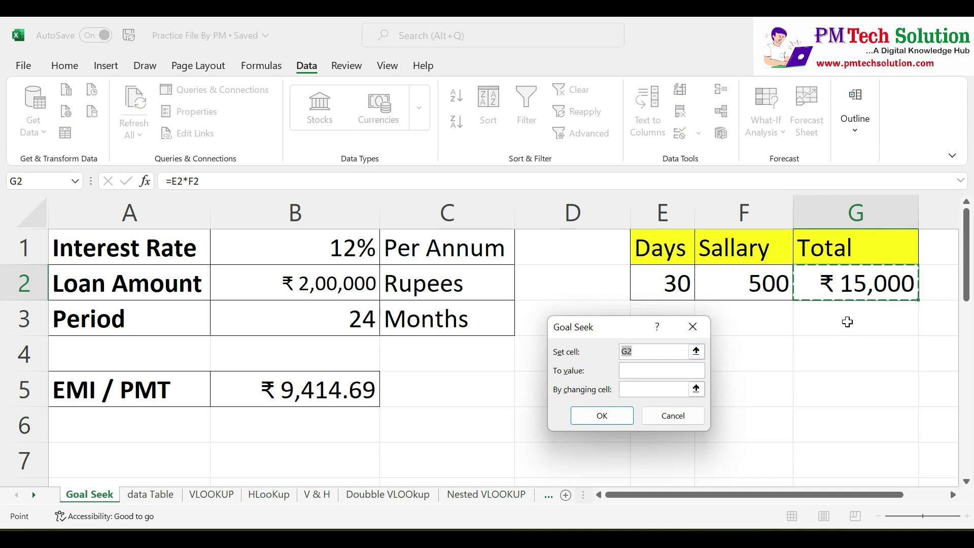
pyautogui.click(656, 370)
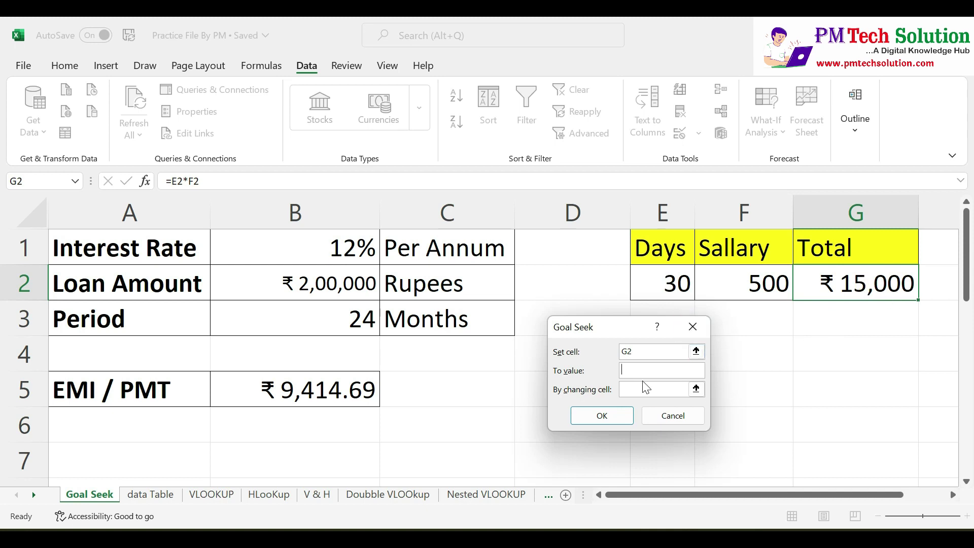
pyautogui.write('17000')
pyautogui.click(651, 385)
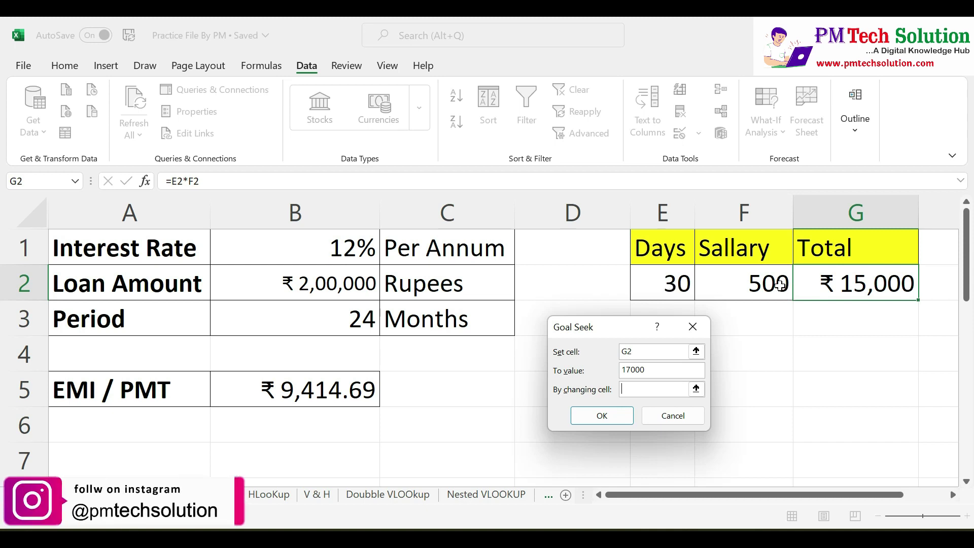
pyautogui.click(654, 370)
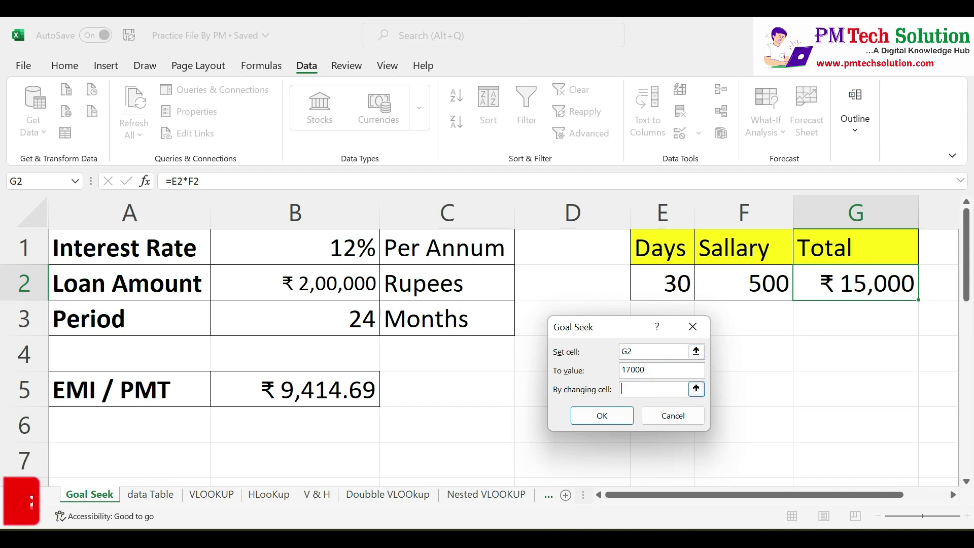
pyautogui.click(757, 283)
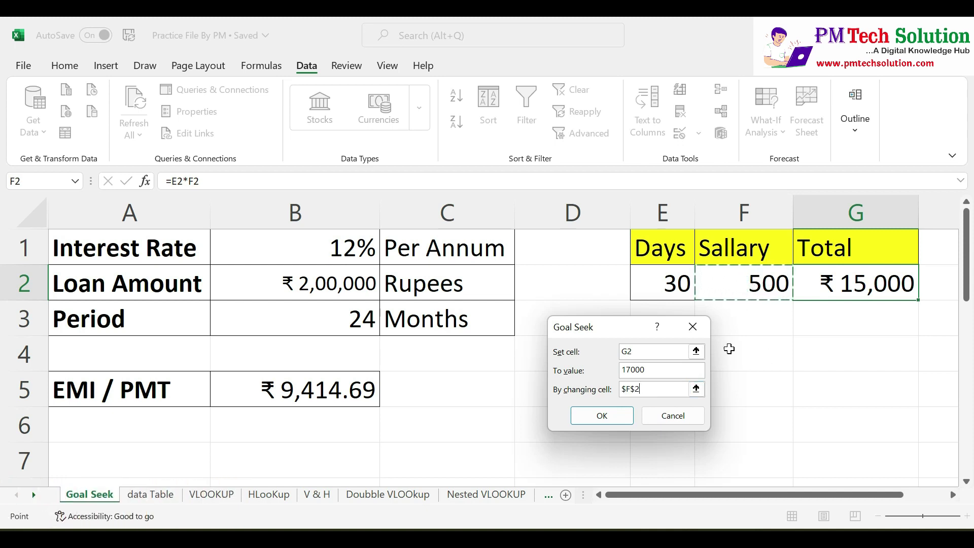
# Step: Run and accept Goal Seek, setting Sallary in F2 to 566.67
pyautogui.click(599, 417)
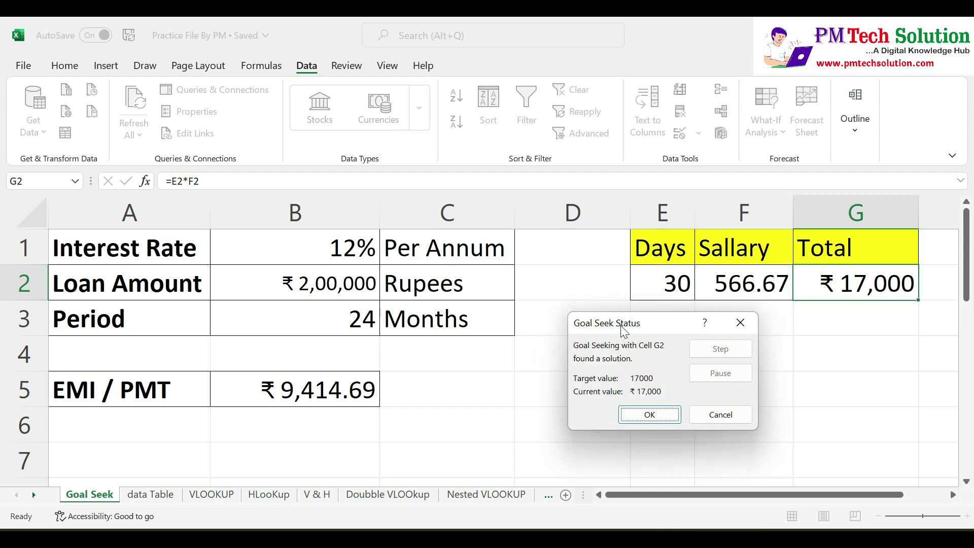
pyautogui.moveTo(627, 333); pyautogui.dragTo(788, 361)
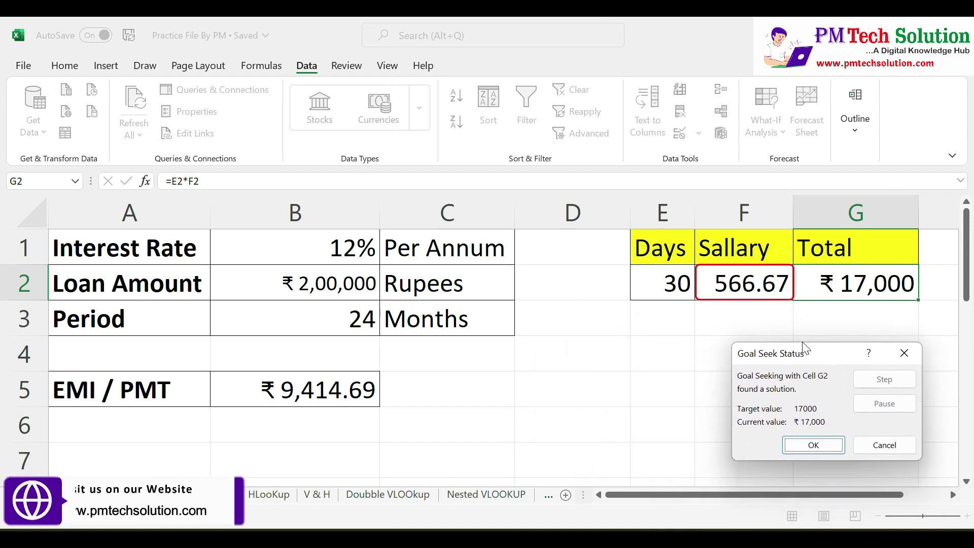
pyautogui.moveTo(812, 358); pyautogui.dragTo(809, 338)
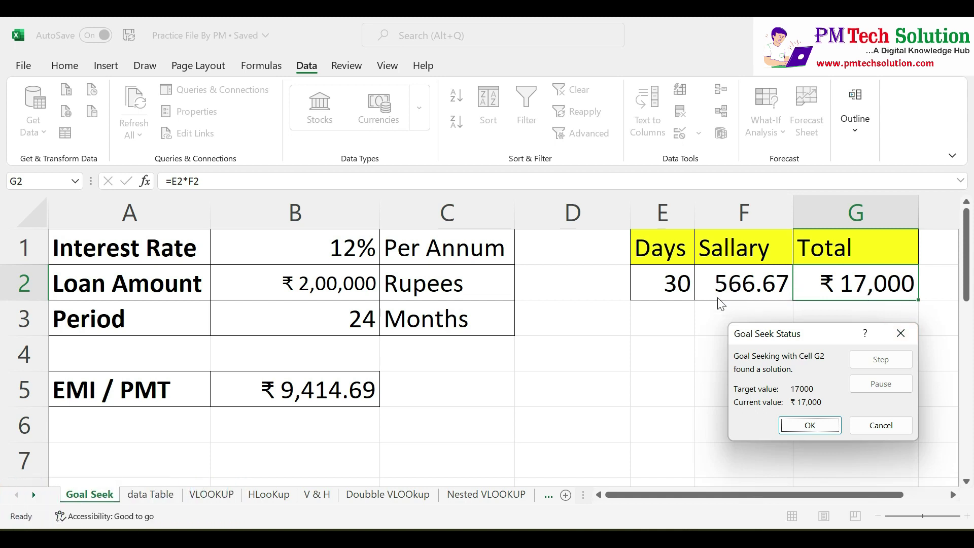
pyautogui.click(833, 424)
pyautogui.click(751, 290)
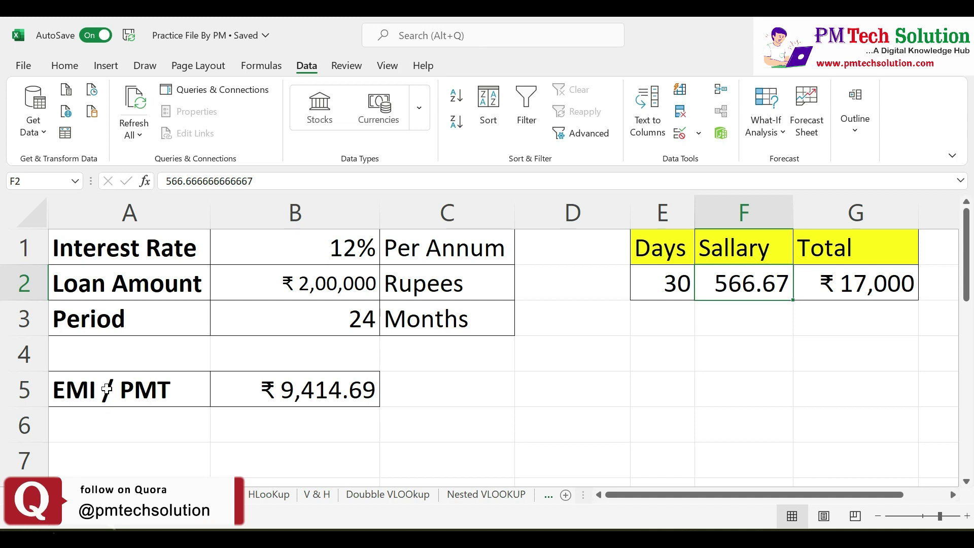
# Step: Review the loan inputs B1–B3 and clear the existing EMI formula from B5
pyautogui.click(242, 392)
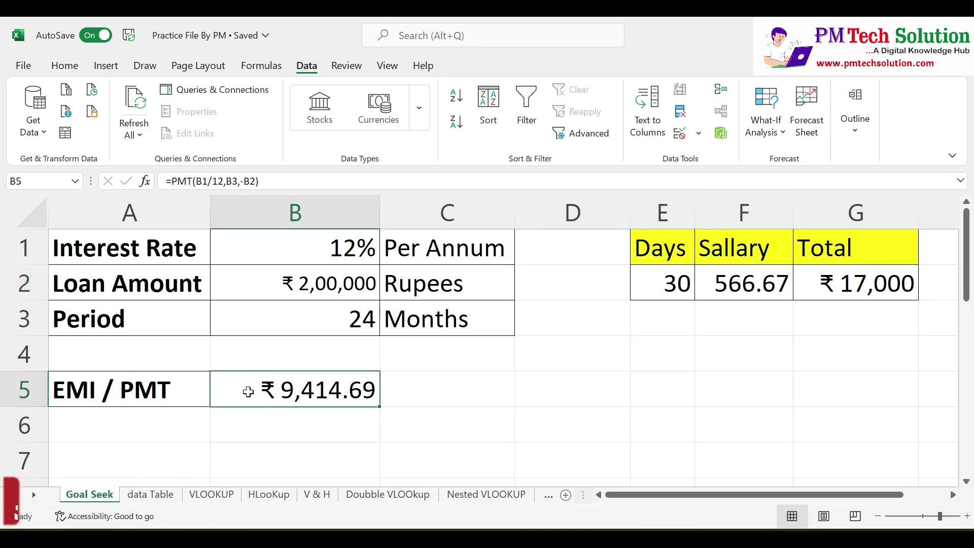
pyautogui.click(334, 282)
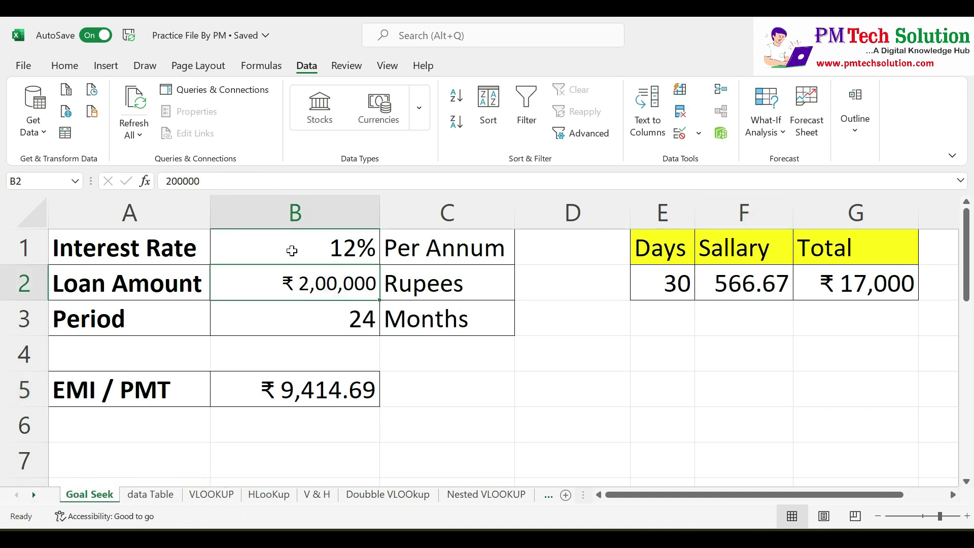
pyautogui.click(292, 250)
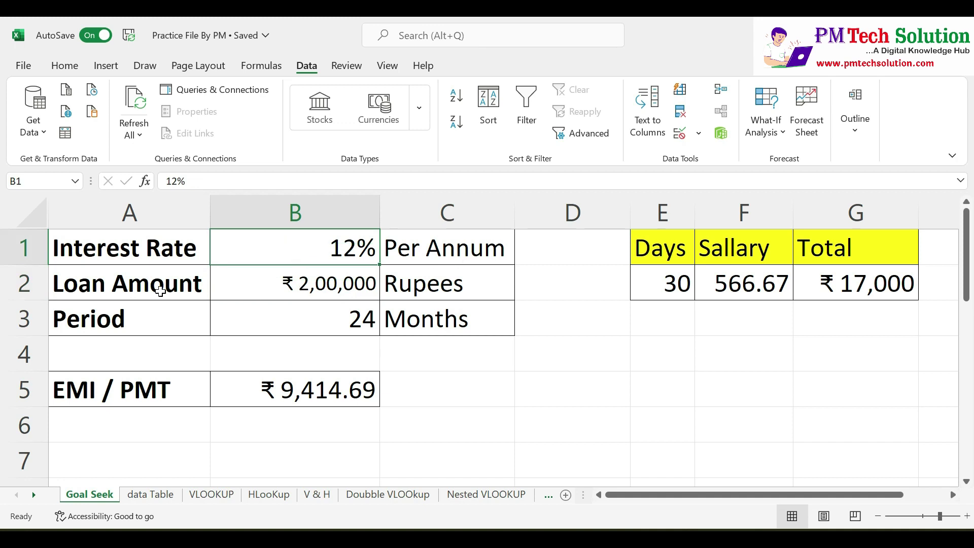
pyautogui.click(288, 294)
pyautogui.click(315, 389)
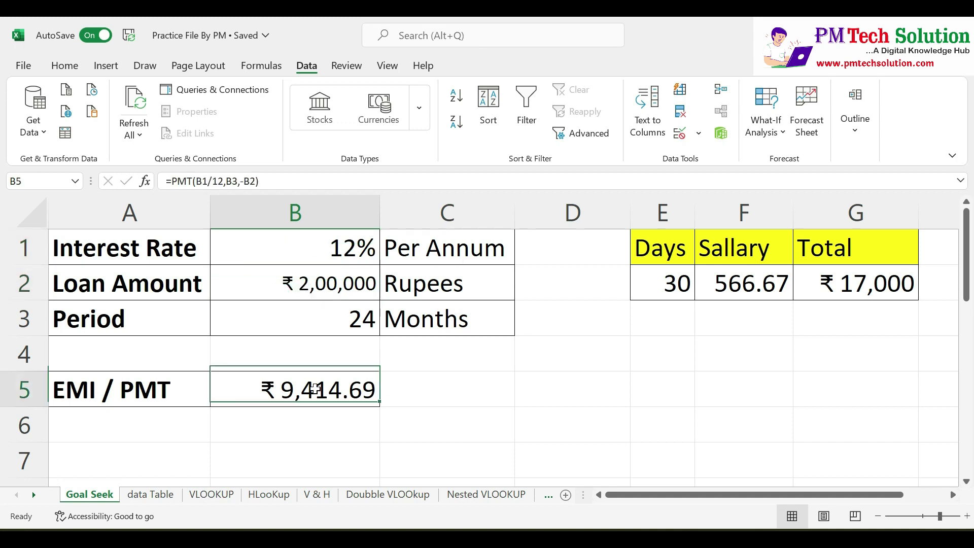
pyautogui.press('Delete')
pyautogui.click(344, 283)
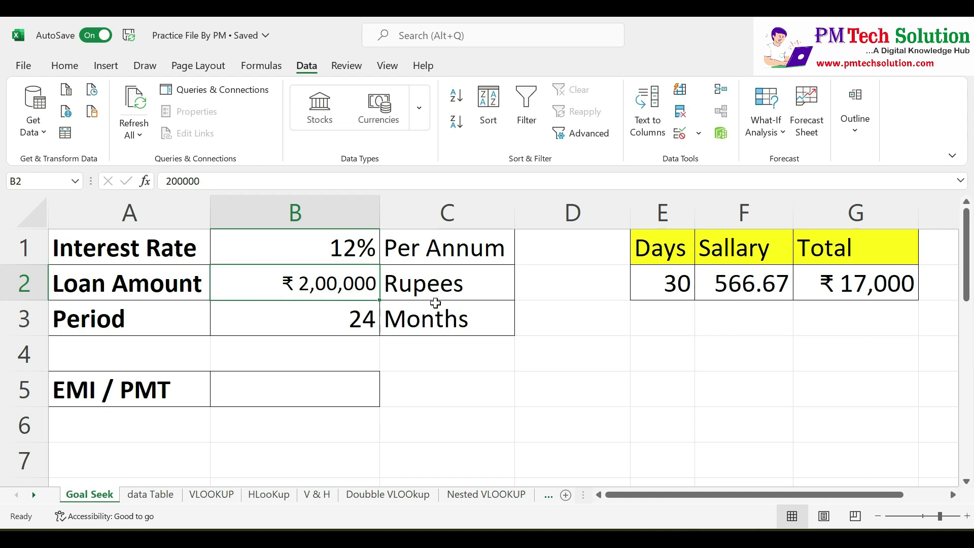
pyautogui.click(322, 325)
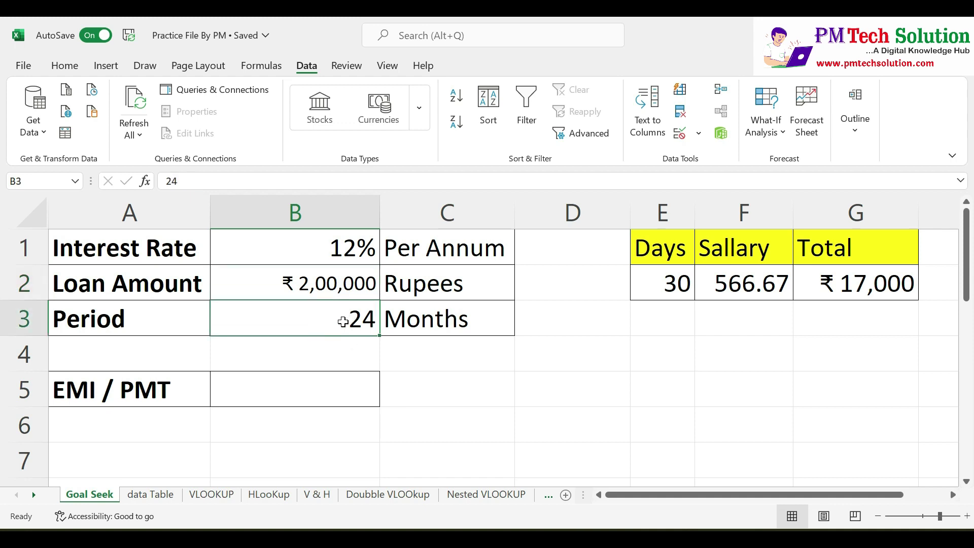
pyautogui.click(104, 413)
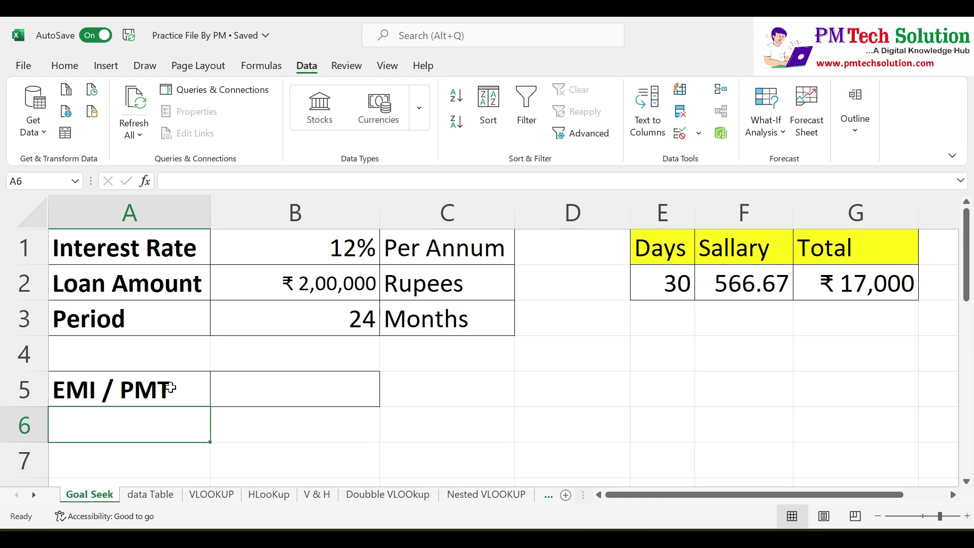
# Step: Start a new PMT formula in B5 using B1/12 as rate, B3 periods and B2
pyautogui.click(237, 389)
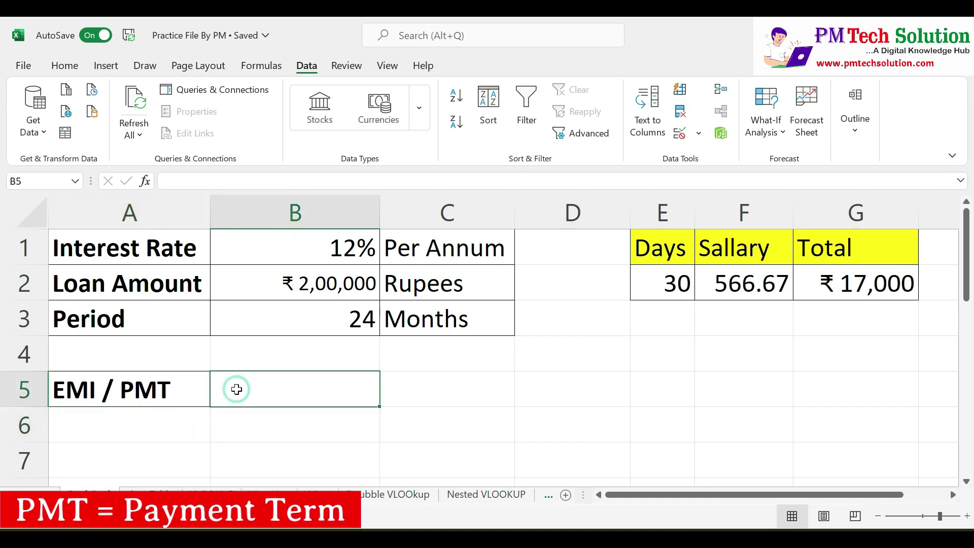
pyautogui.write('=')
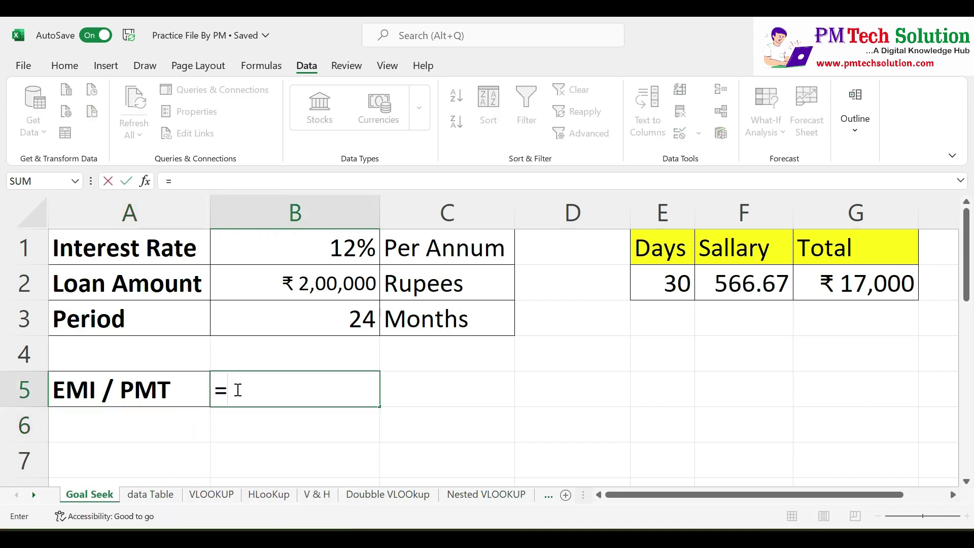
pyautogui.write('PM')
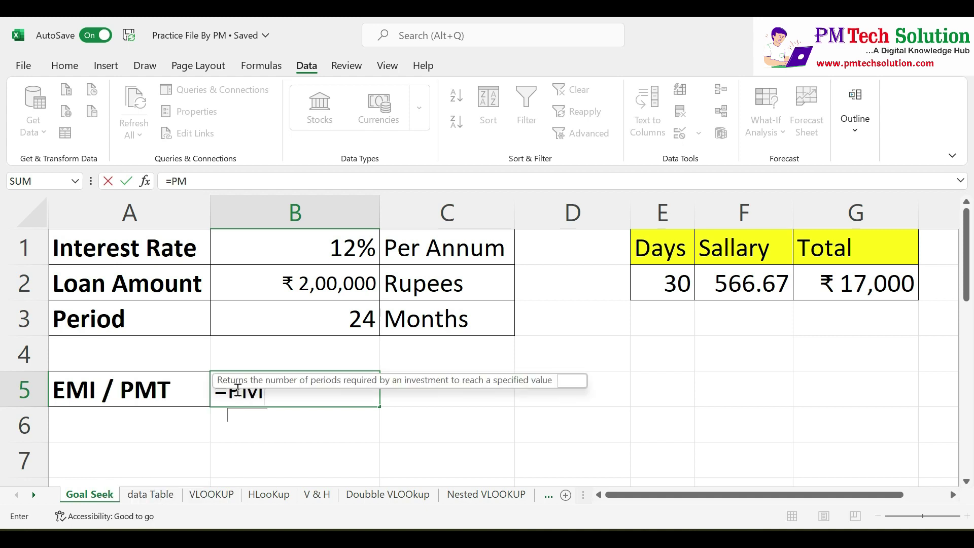
pyautogui.write('T')
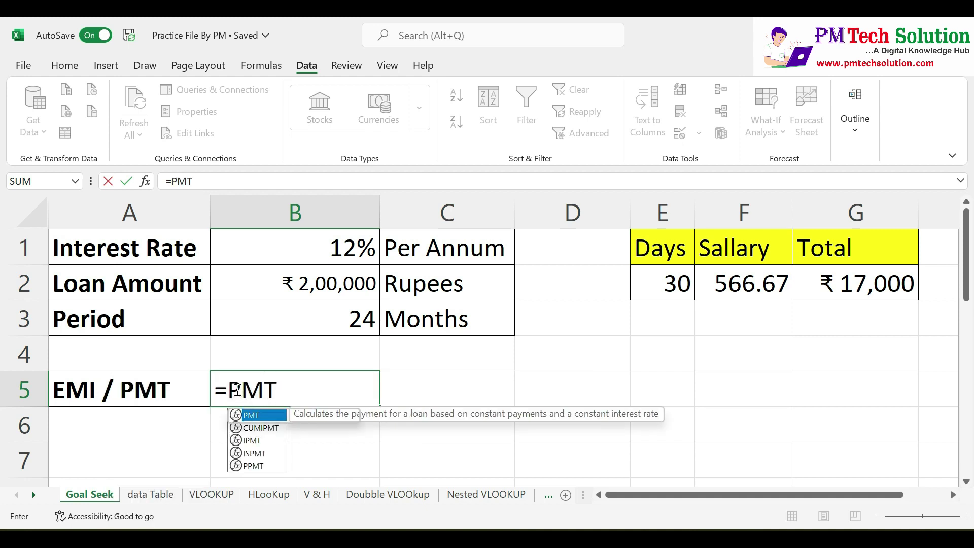
pyautogui.write('(')
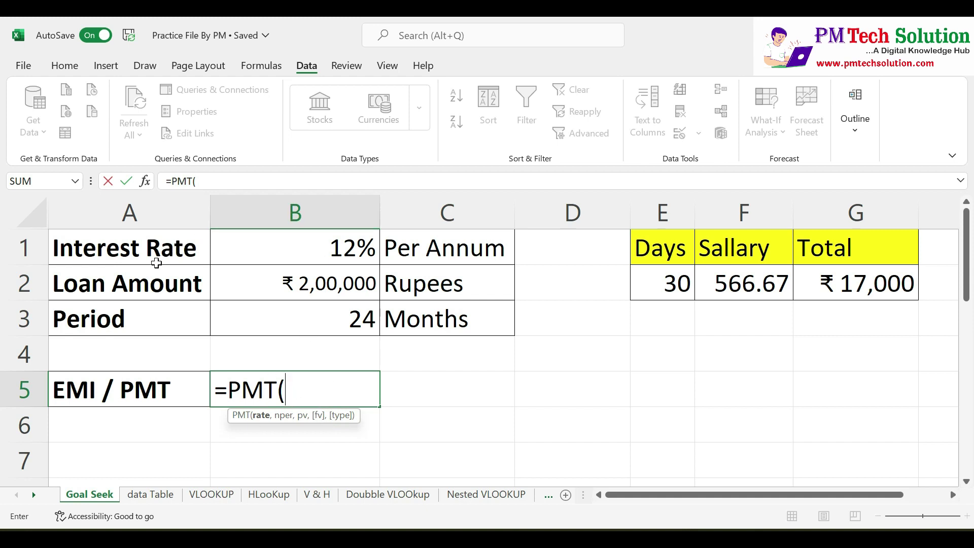
pyautogui.click(358, 255)
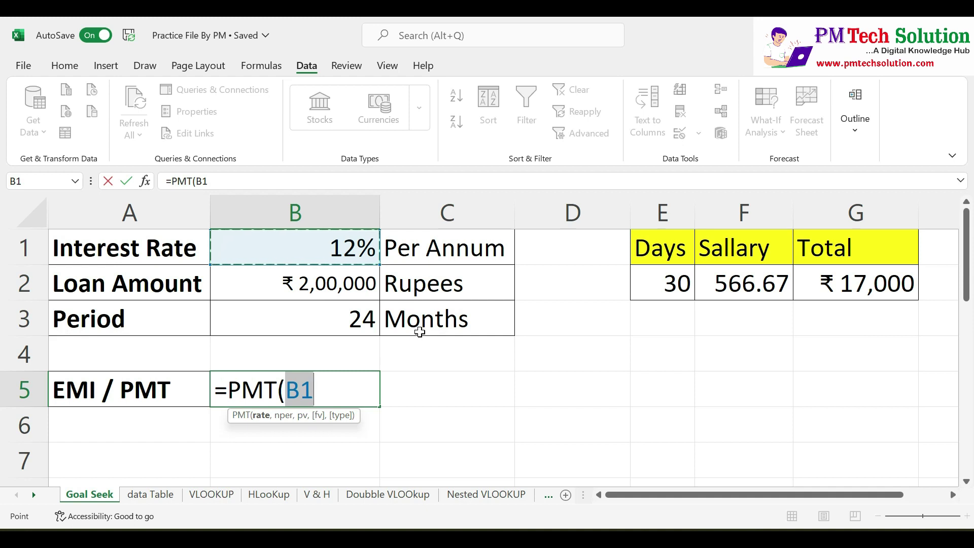
pyautogui.click(319, 392)
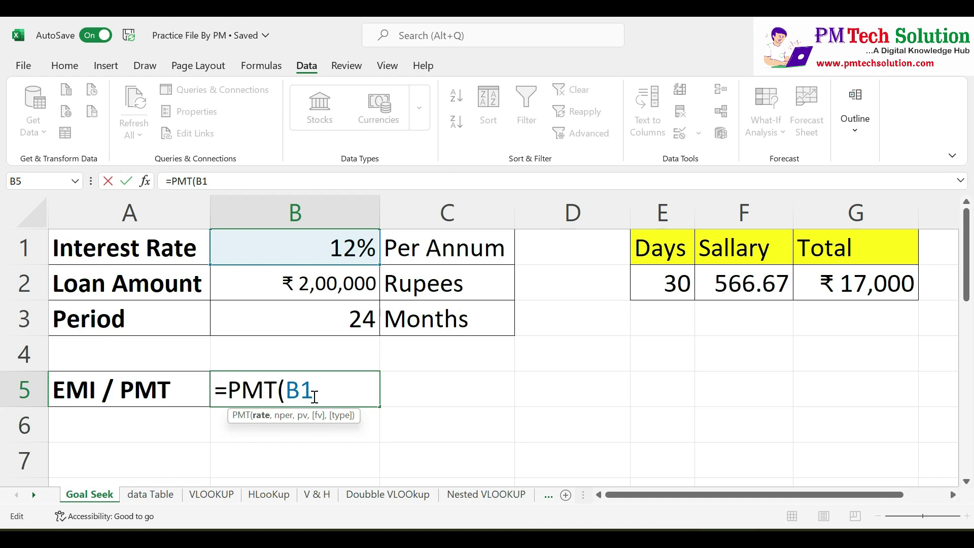
pyautogui.write('/')
pyautogui.write('12')
pyautogui.write(',')
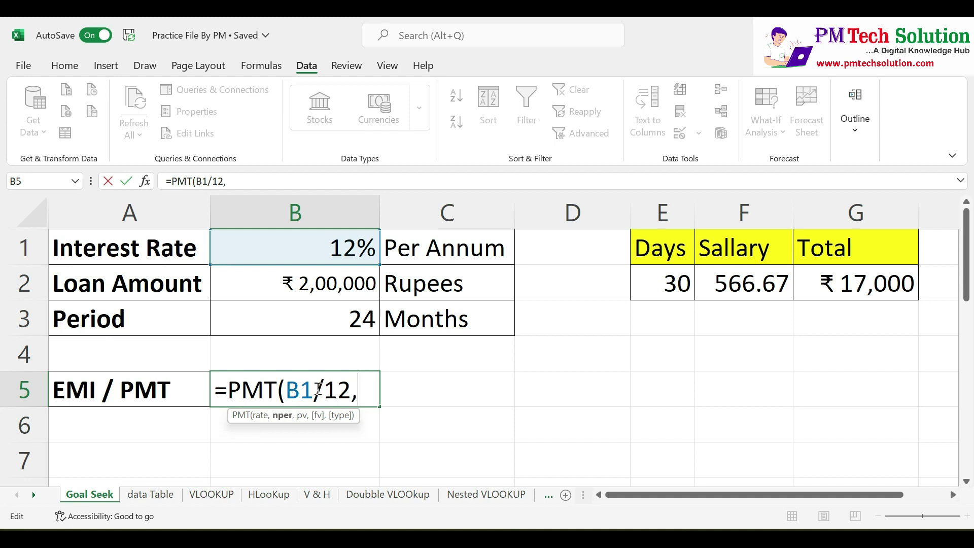
pyautogui.click(362, 320)
pyautogui.write(',')
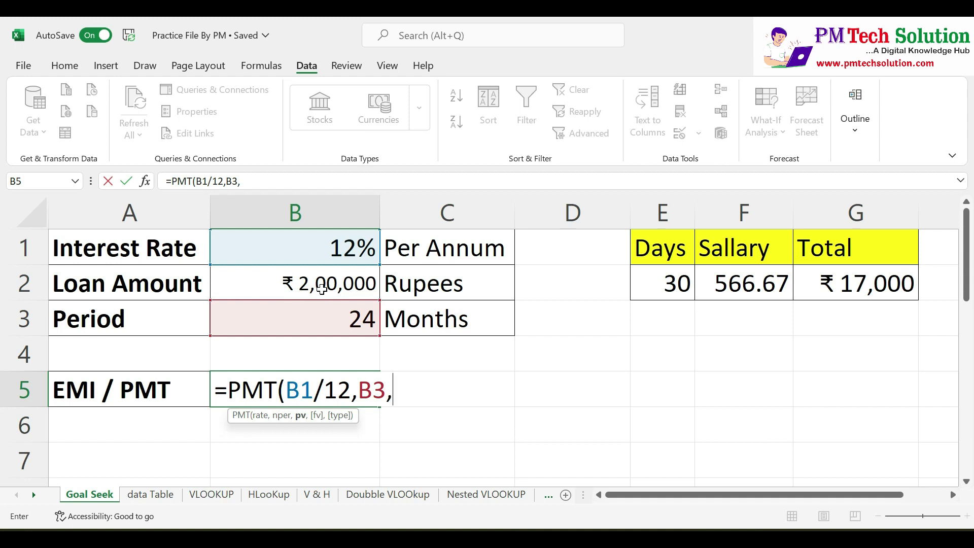
pyautogui.click(322, 289)
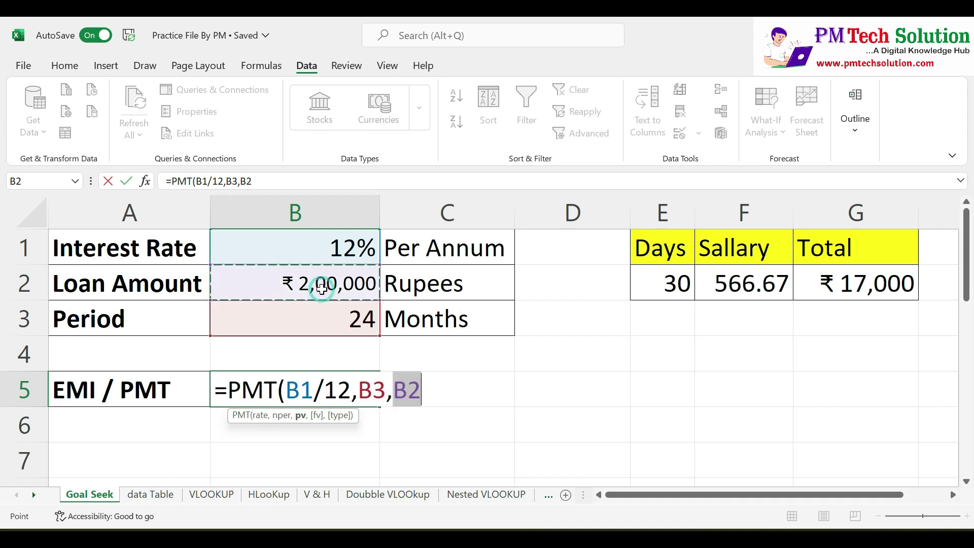
# Step: Negate B2 so B5 reads =PMT(B1/12,B3,-B2), returning ₹9,414.69
pyautogui.click(394, 389)
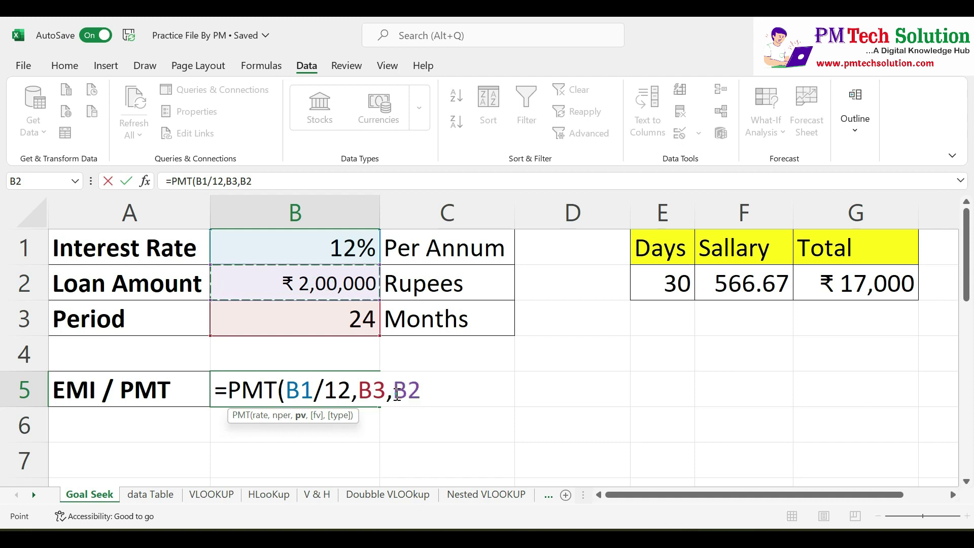
pyautogui.doubleClick(399, 394)
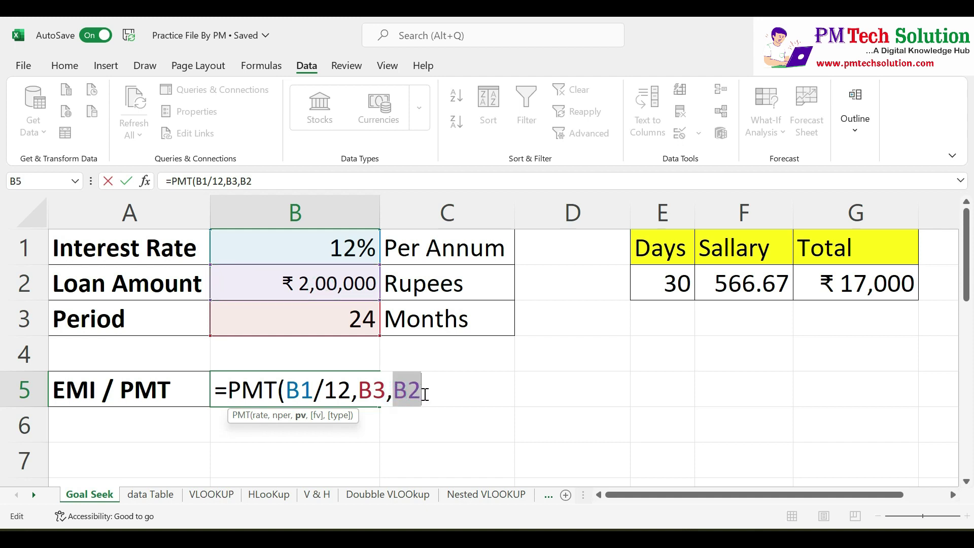
pyautogui.click(397, 398)
pyautogui.write('-')
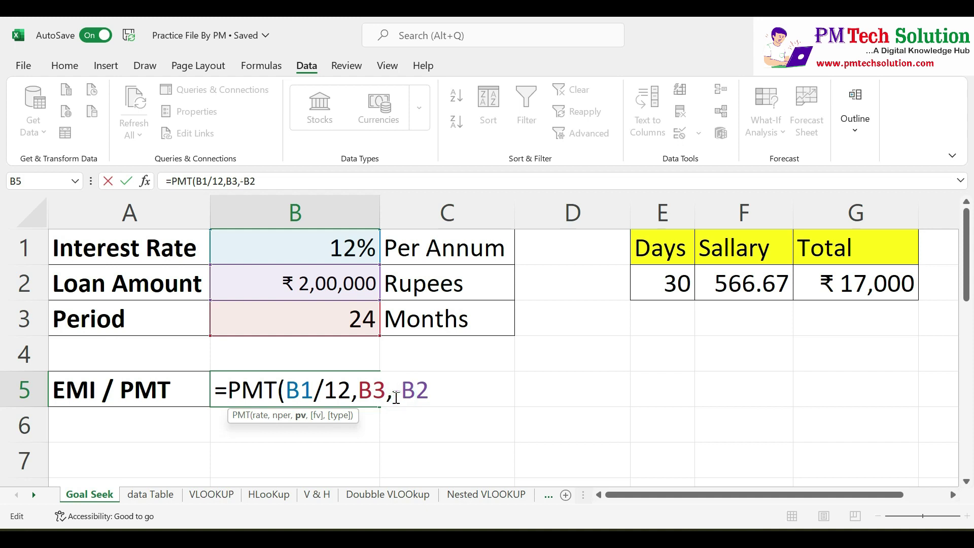
pyautogui.press('Return')
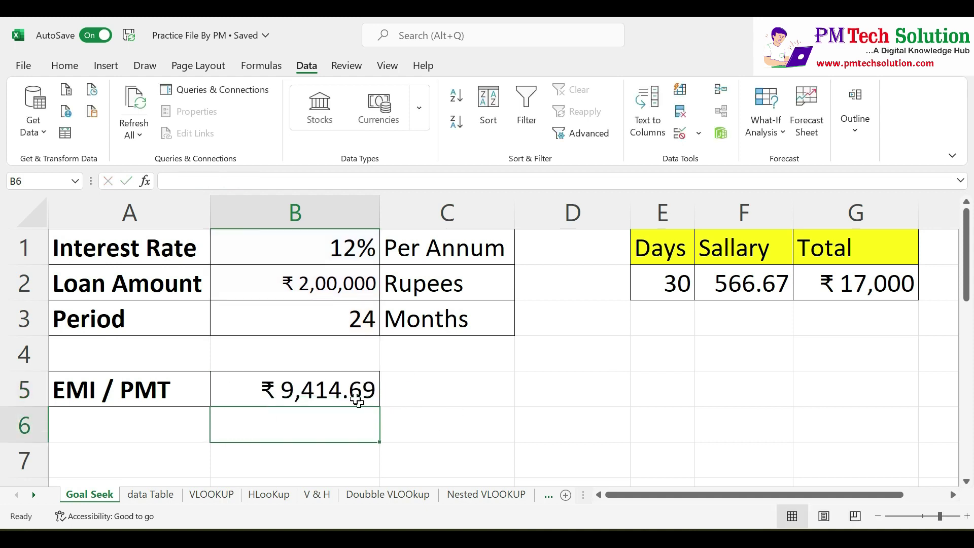
pyautogui.click(354, 392)
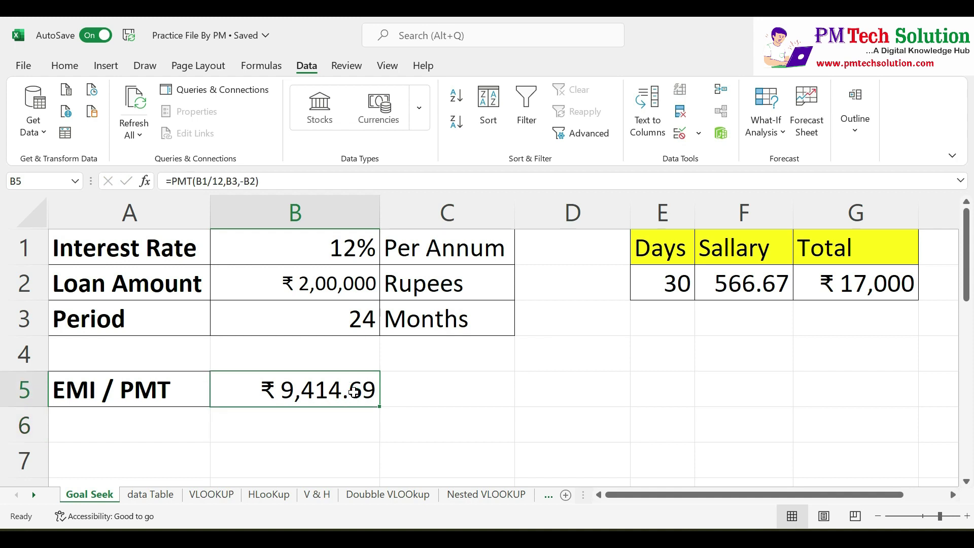
pyautogui.doubleClick(354, 392)
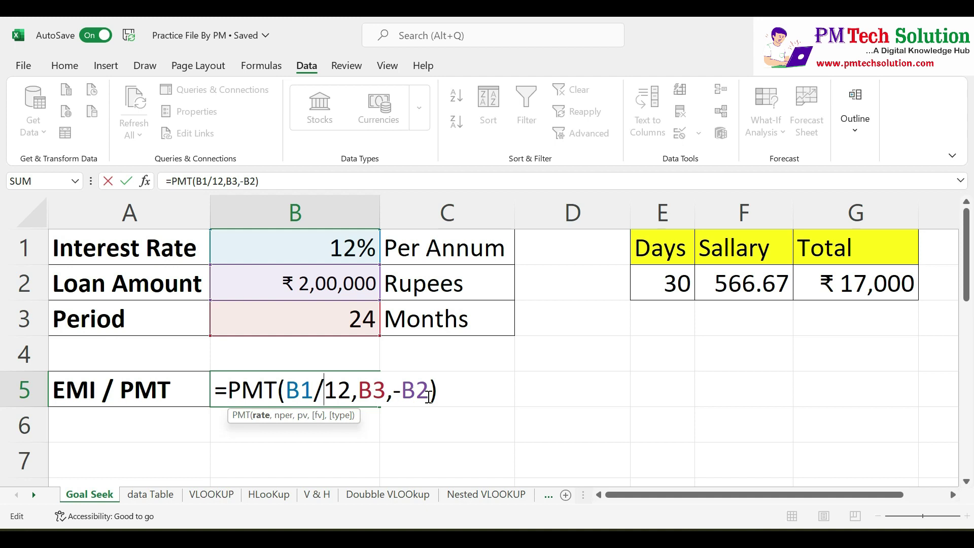
pyautogui.click(401, 394)
pyautogui.press('Delete')
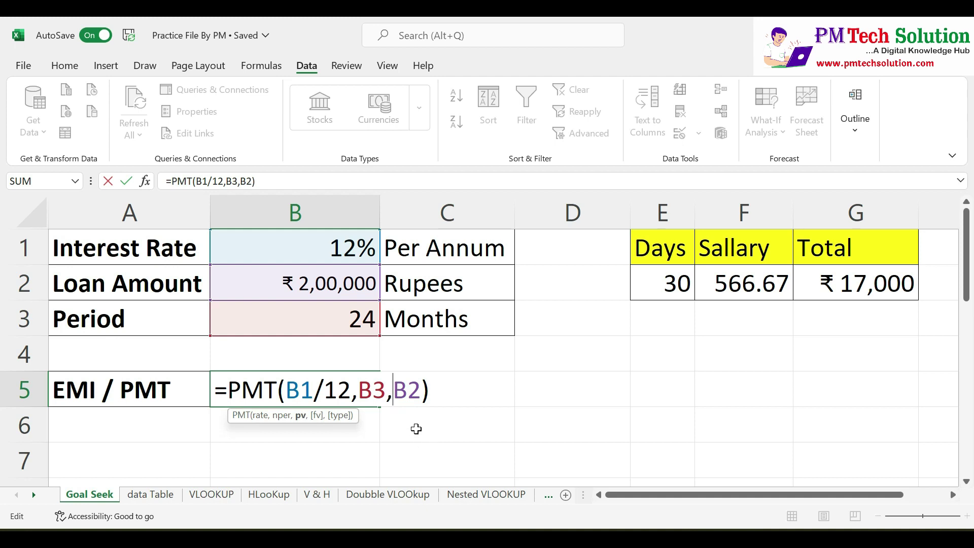
pyautogui.press('Return')
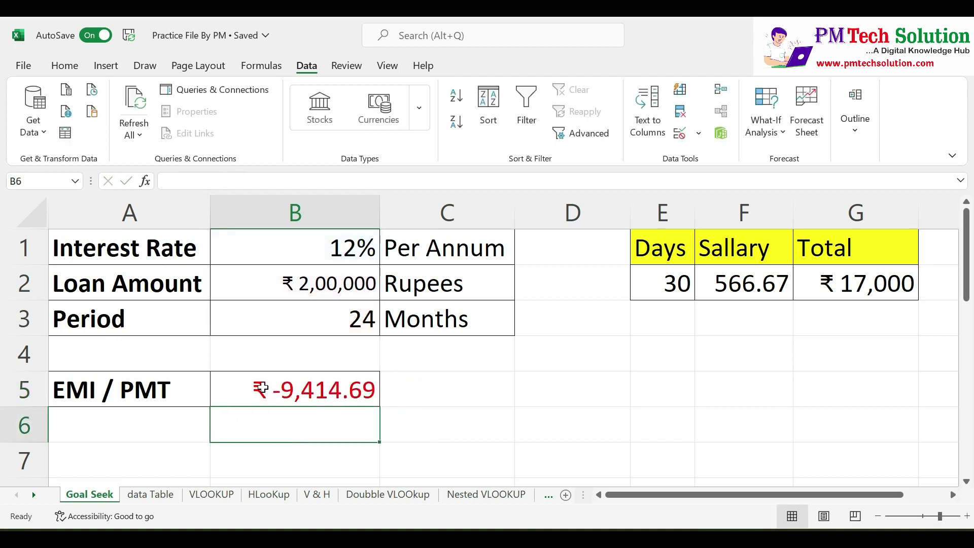
pyautogui.click(255, 393)
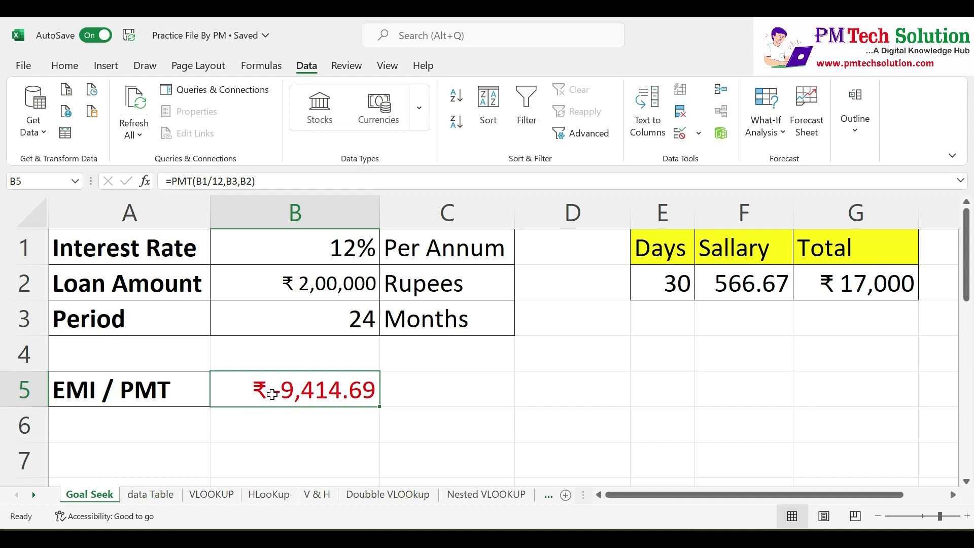
pyautogui.doubleClick(283, 396)
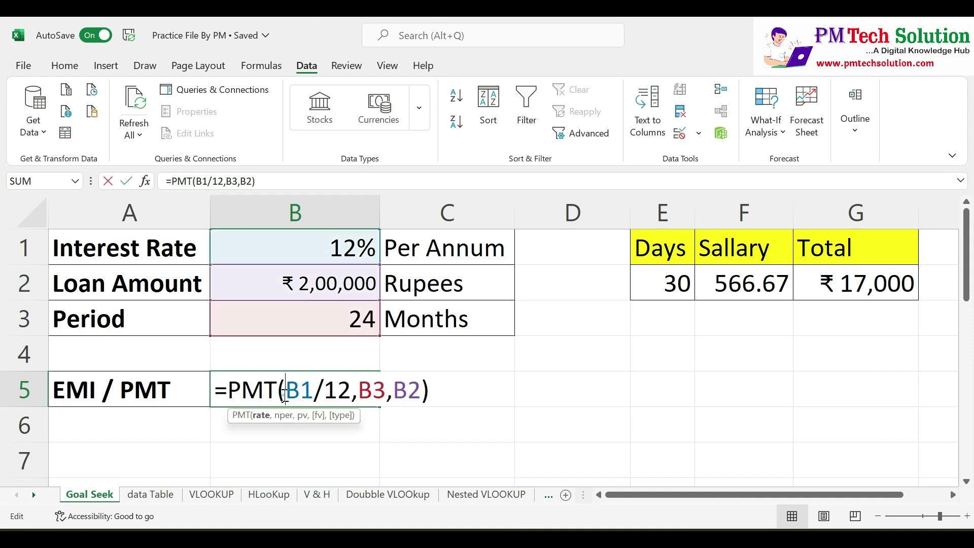
pyautogui.click(393, 397)
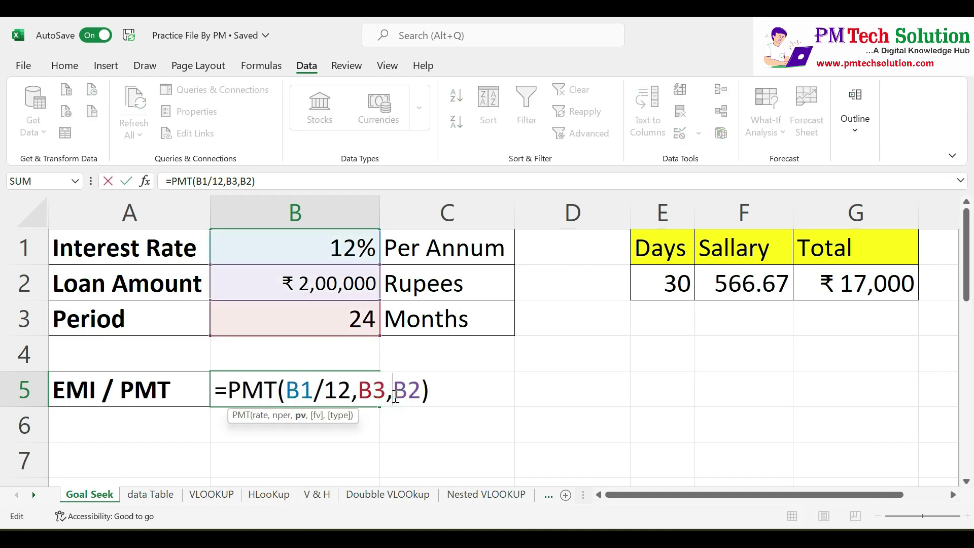
pyautogui.write('-')
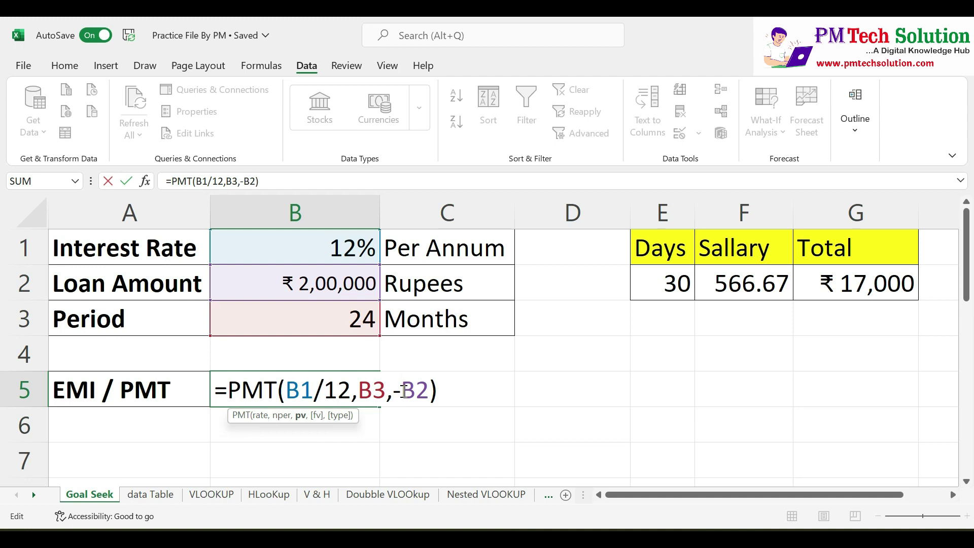
pyautogui.moveTo(393, 393); pyautogui.dragTo(427, 396)
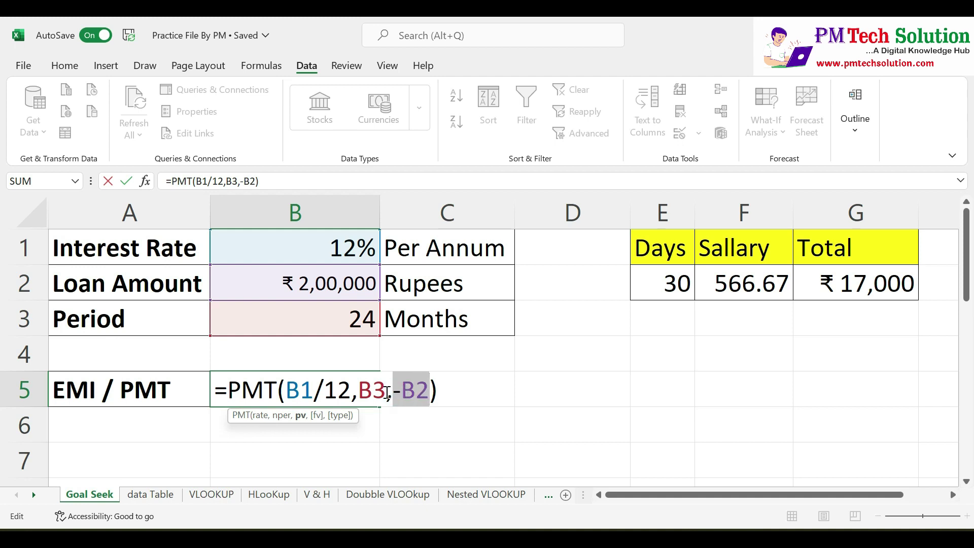
pyautogui.hotkey('ctrl', 'Return')
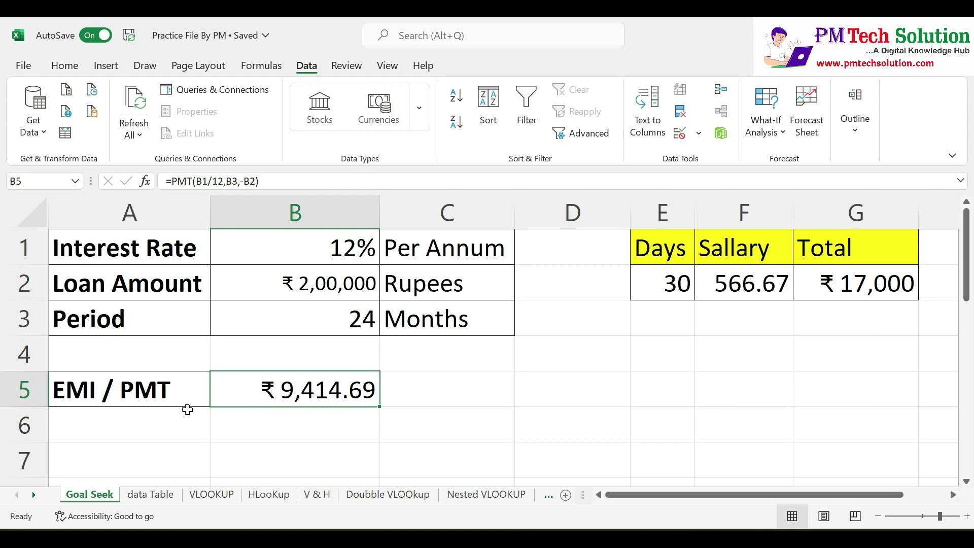
pyautogui.click(361, 450)
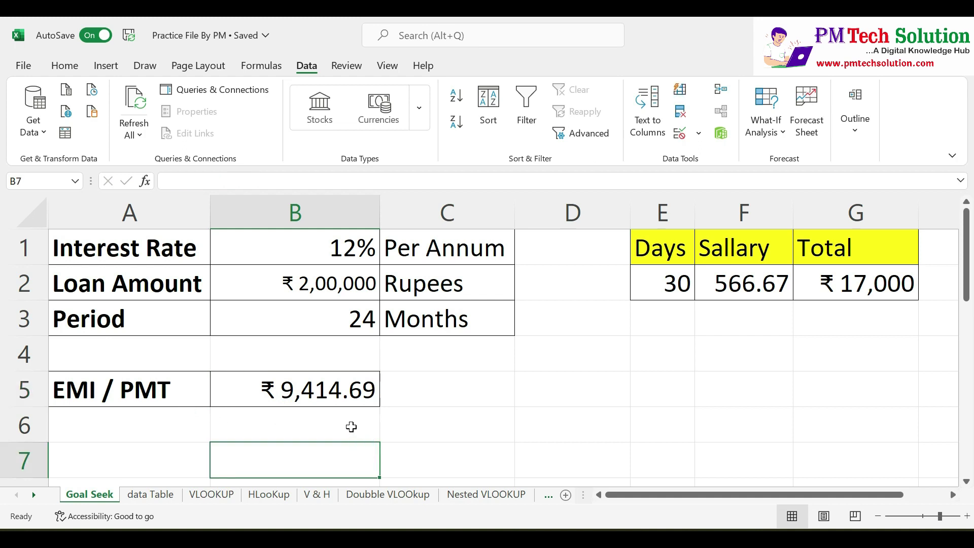
# Step: Review the EMI cell B5 and the ₹2,00,000 Loan Amount in B2
pyautogui.click(325, 401)
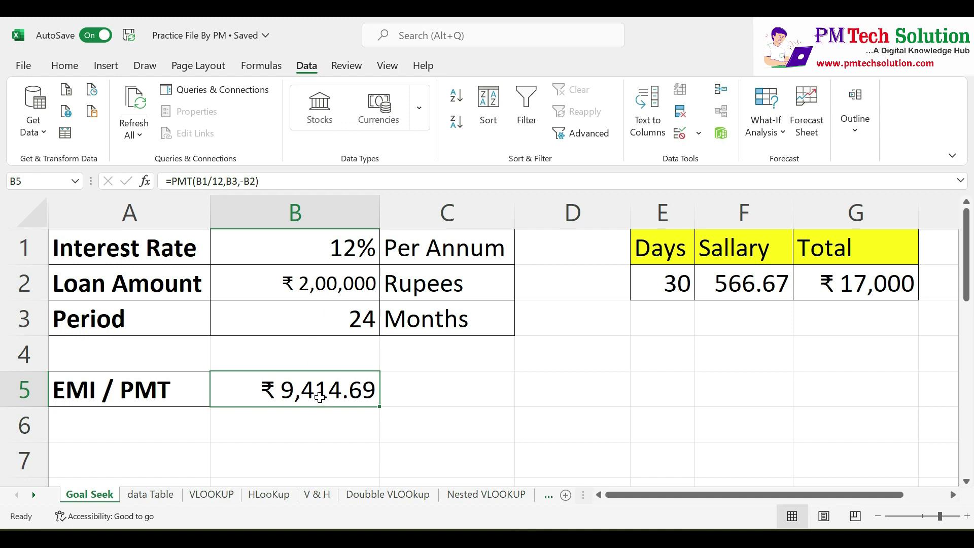
pyautogui.click(312, 285)
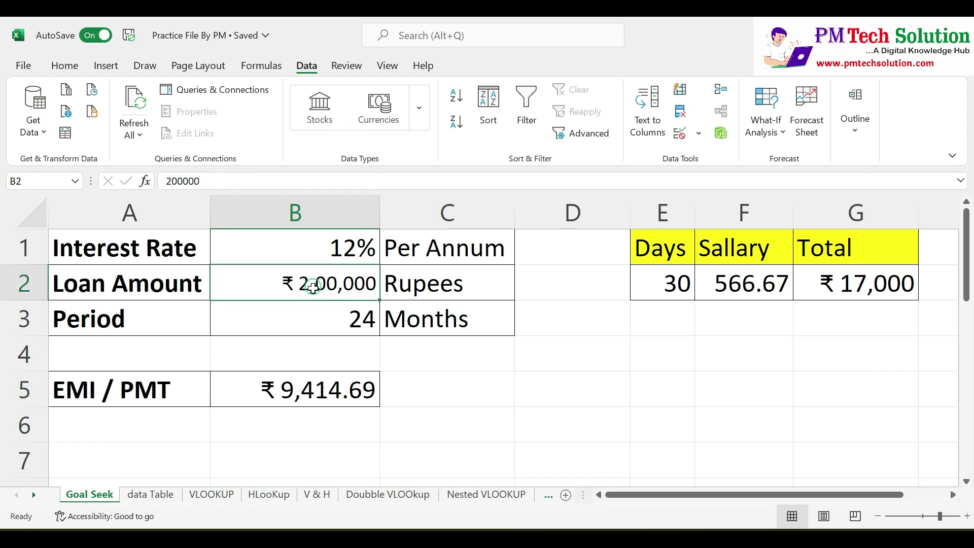
pyautogui.click(312, 375)
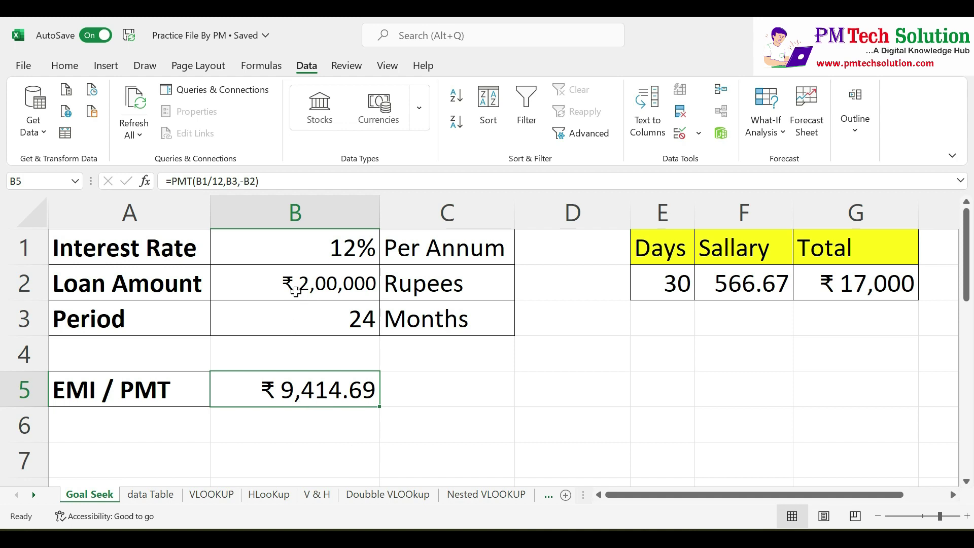
pyautogui.click(313, 396)
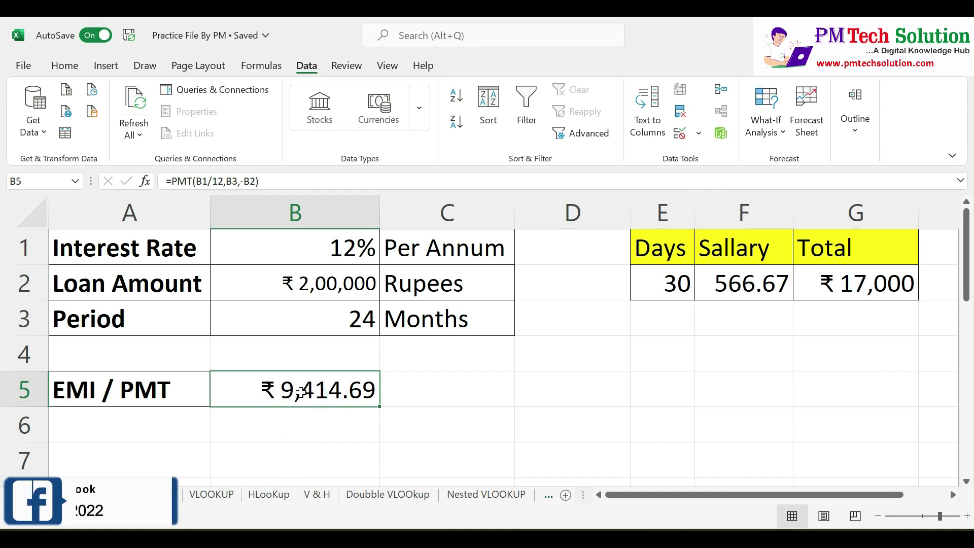
# Step: Run Goal Seek to set B5 to 8000 by changing the Loan Amount cell $B$2
pyautogui.click(762, 134)
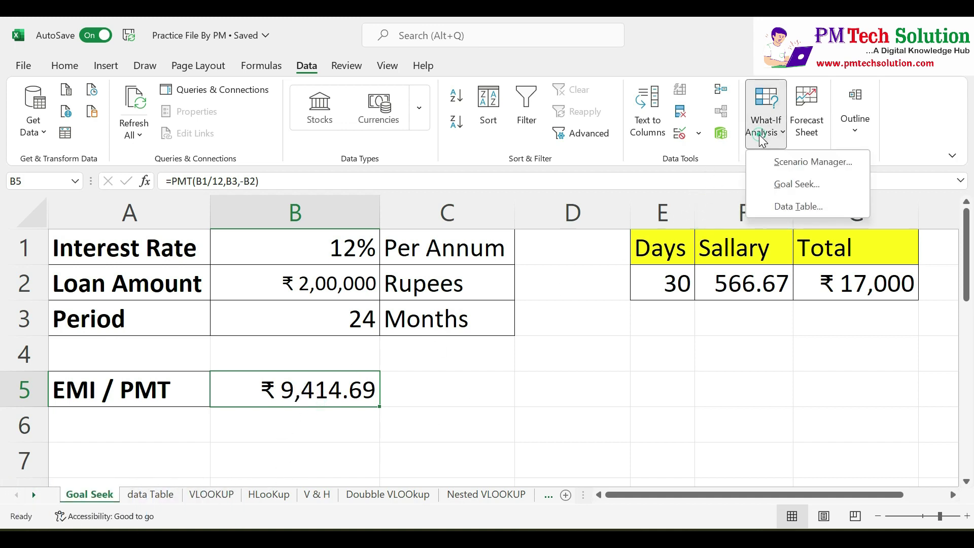
pyautogui.click(780, 184)
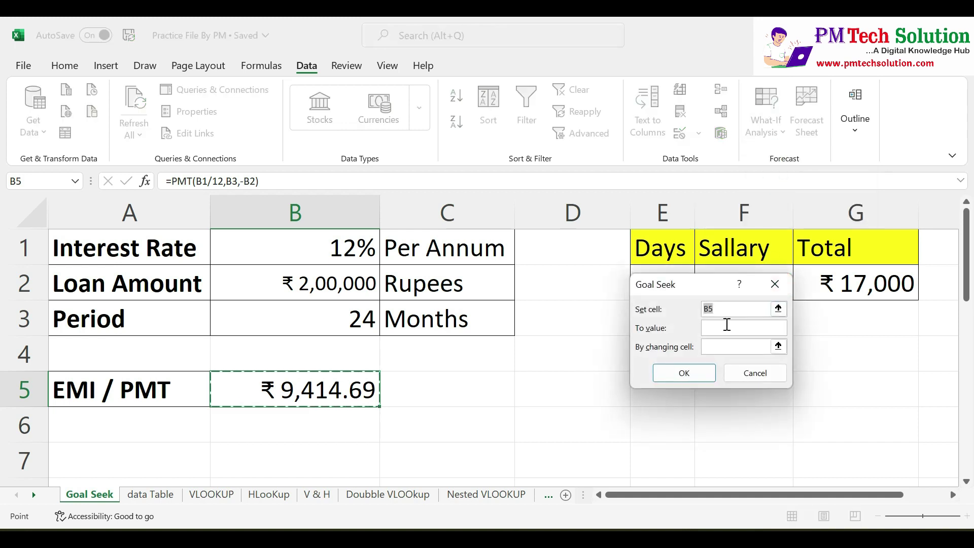
pyautogui.click(718, 309)
pyautogui.click(713, 329)
pyautogui.write('8000')
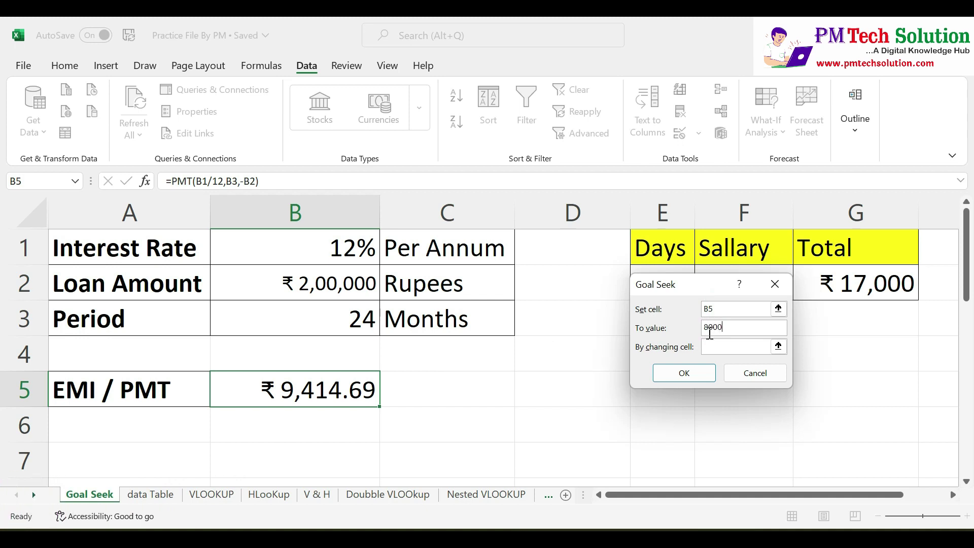
pyautogui.moveTo(675, 284); pyautogui.dragTo(581, 322)
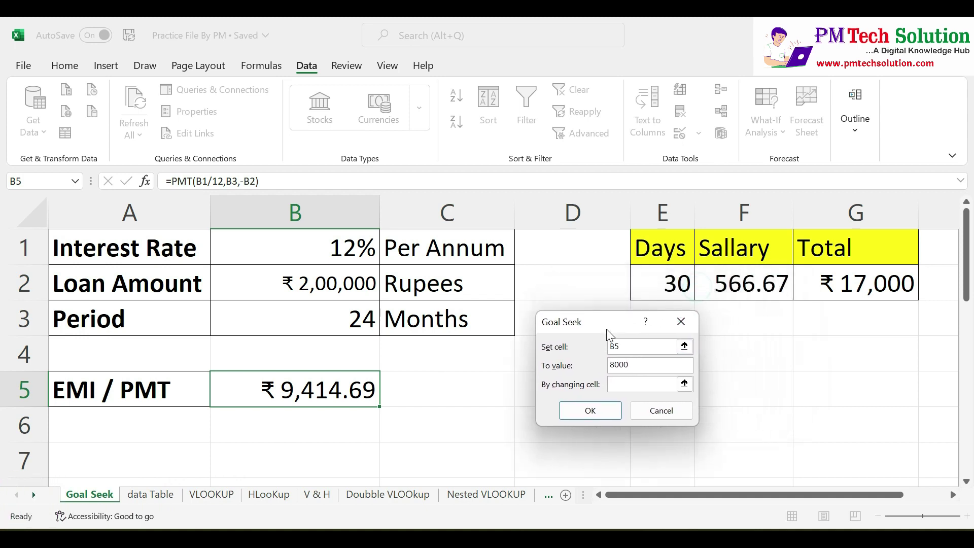
pyautogui.click(633, 384)
pyautogui.click(360, 285)
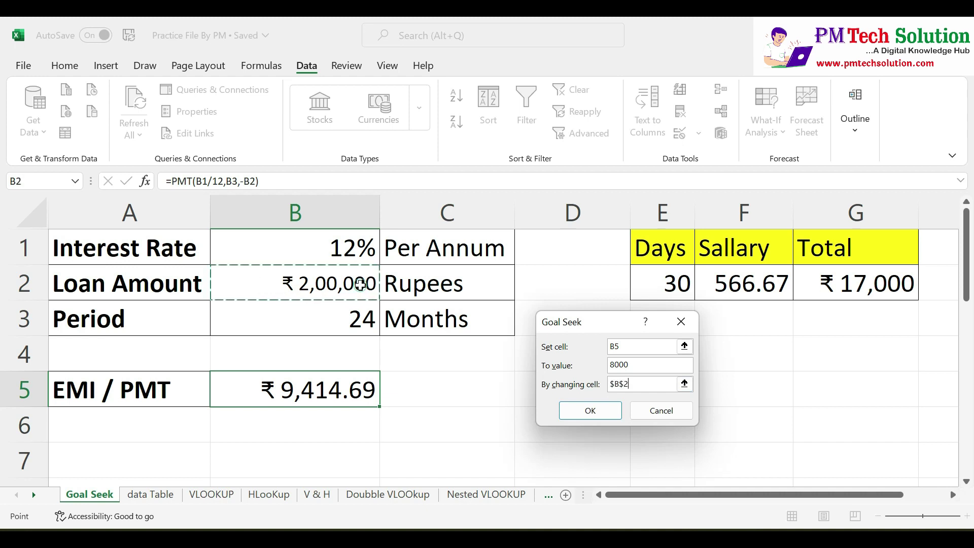
pyautogui.click(611, 416)
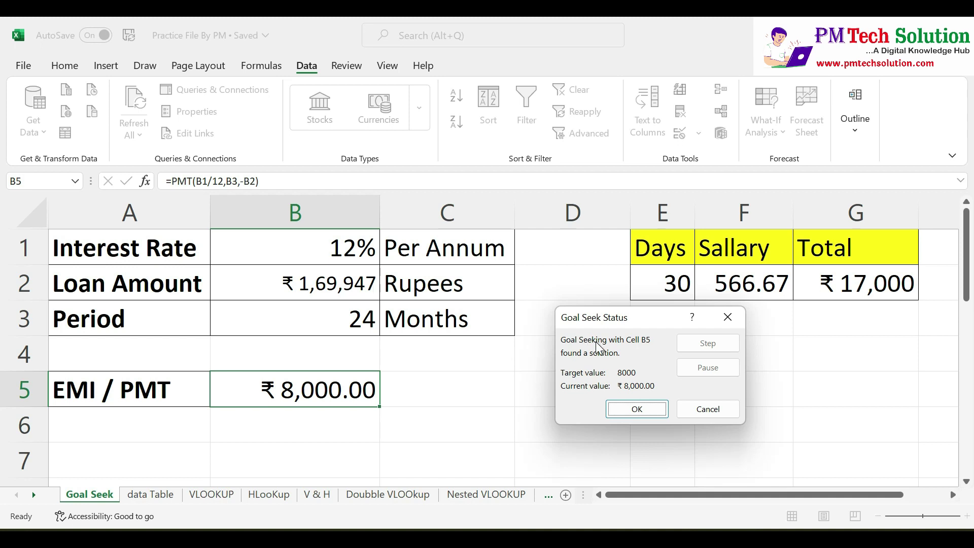
# Step: Accept the Goal Seek solution, keeping B2 at ₹1,69,947 for an ₹8,000.00 EMI
pyautogui.click(656, 409)
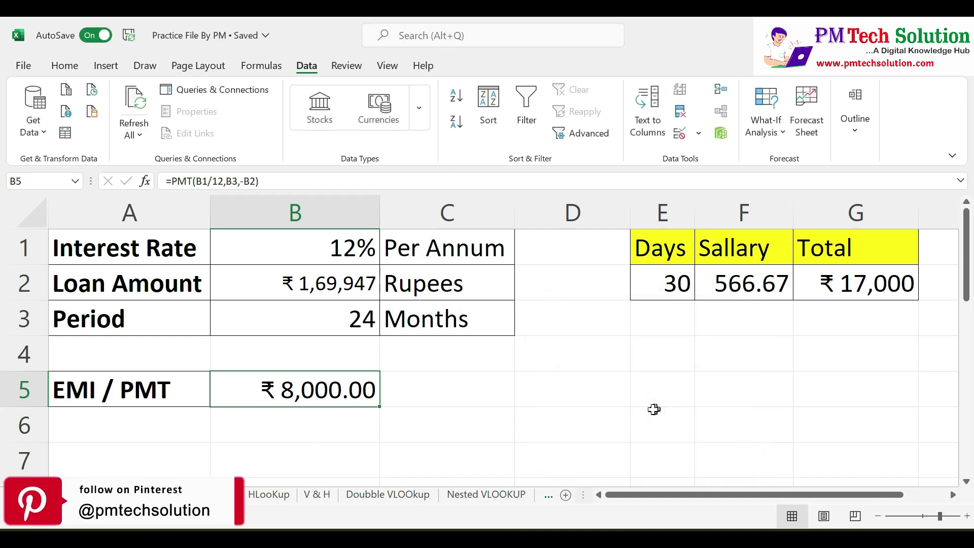